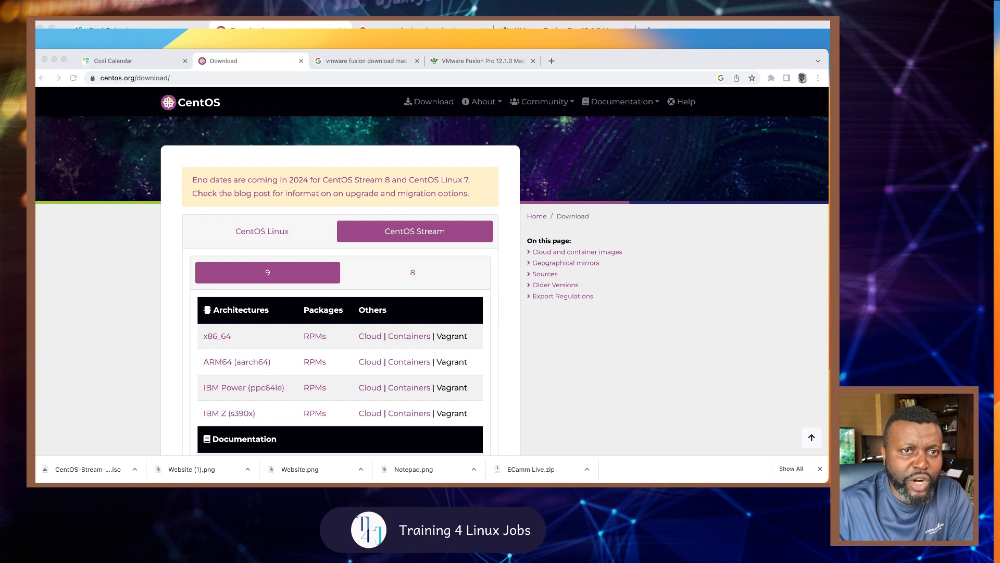
Step: Review the VMware Fusion Pro 12.1.0 licence page ($11.90), then return to the CentOS download page
left_click(479, 61)
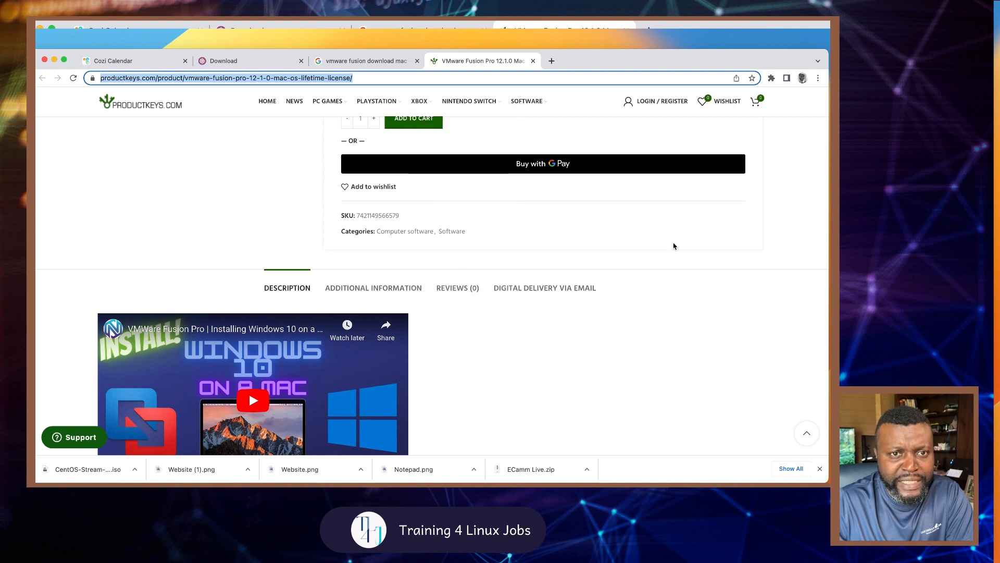
scroll(673, 246, "up", 5)
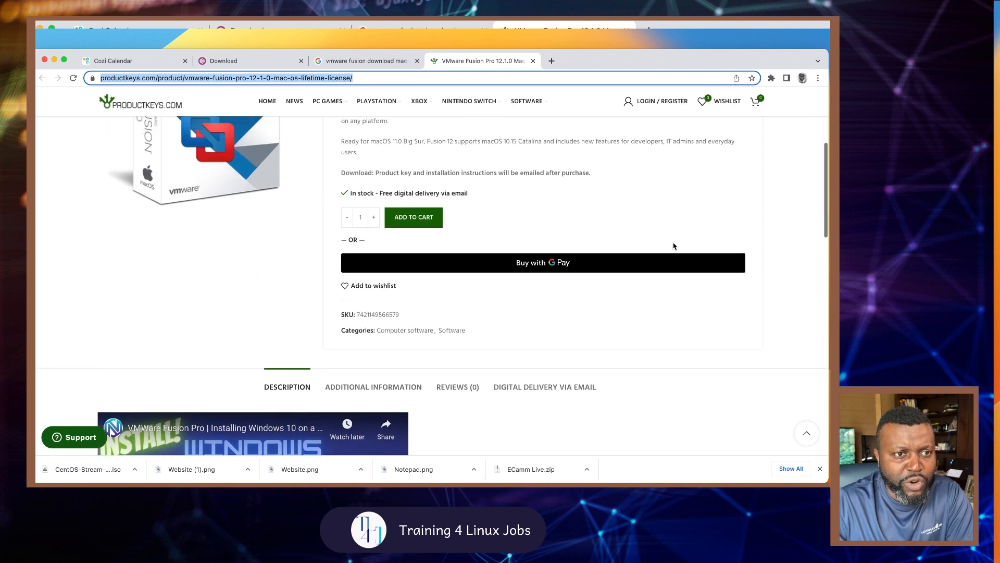
scroll(673, 246, "up", 1)
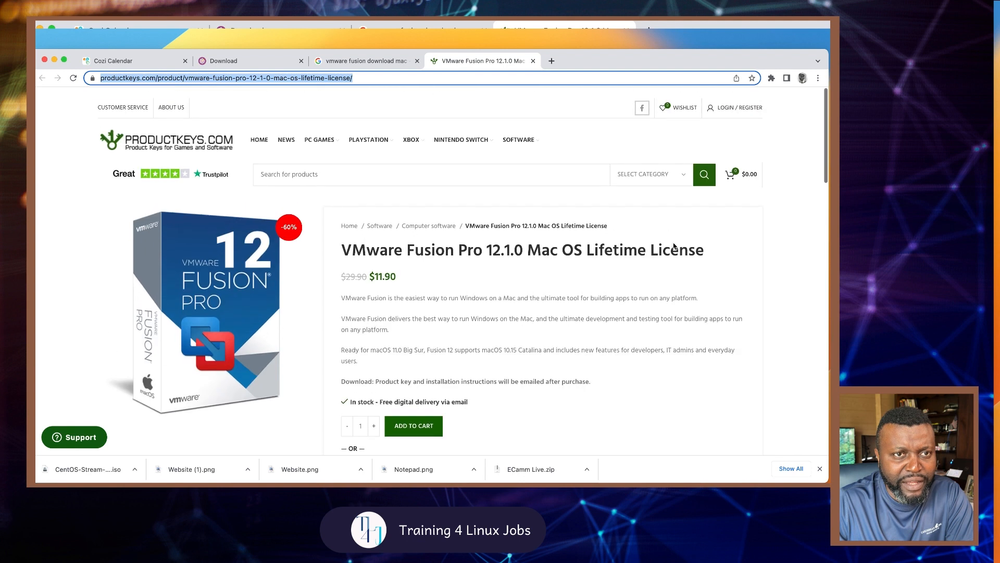
scroll(674, 243, "down", 2)
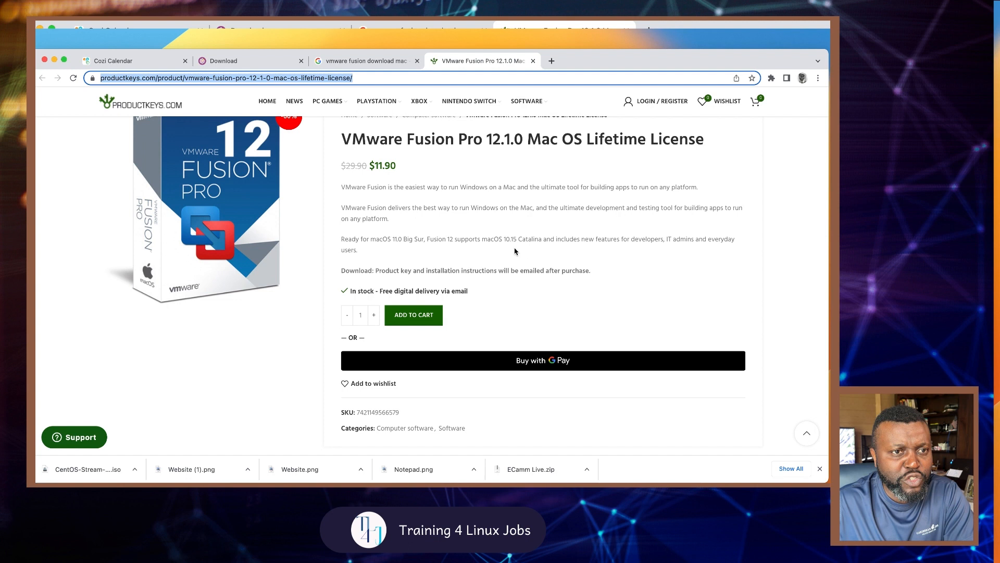
left_click(271, 64)
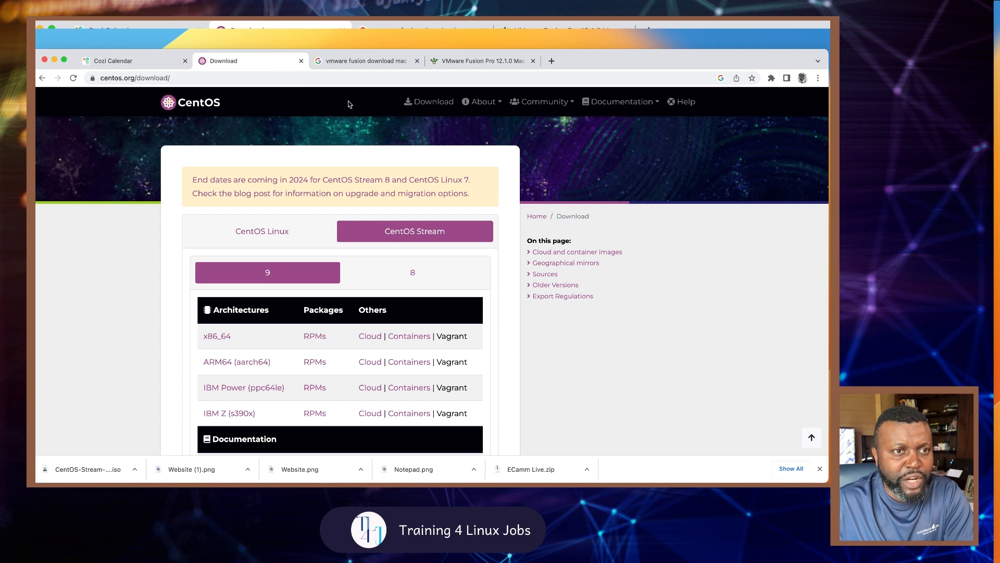
left_click_drag(605, 62, 605, 40)
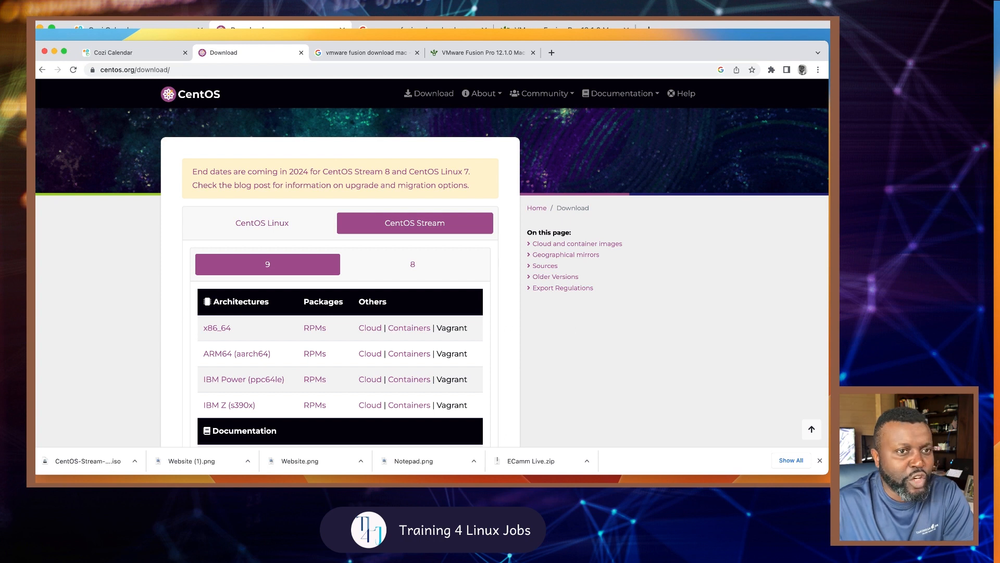
key("super+Tab")
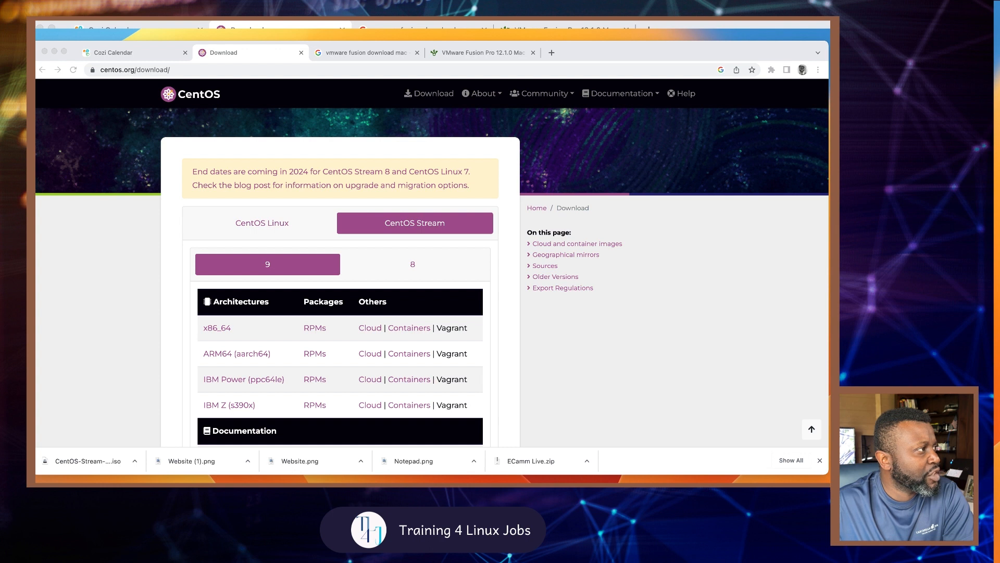
left_click_drag(648, 46, 647, 55)
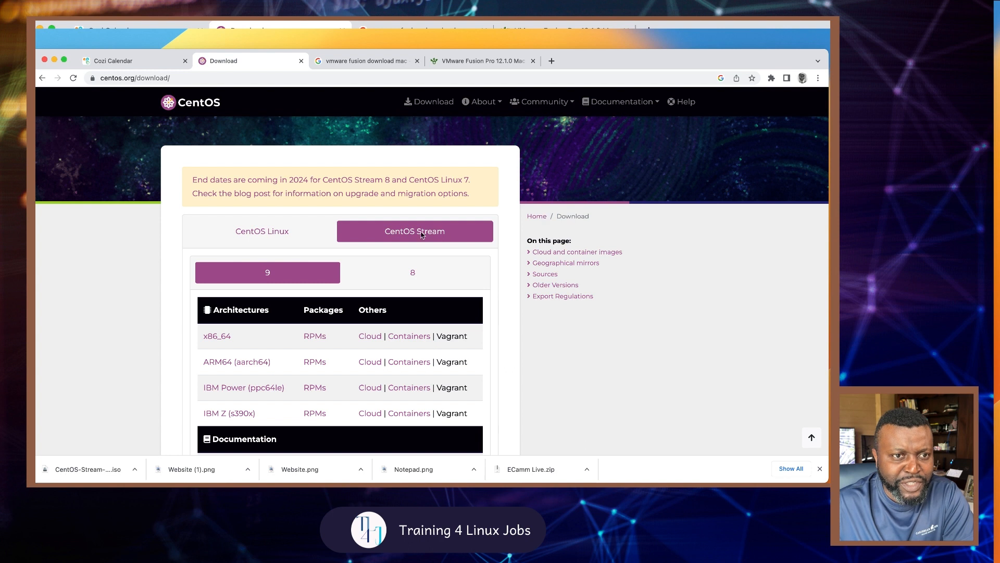
scroll(422, 235, "down", 1)
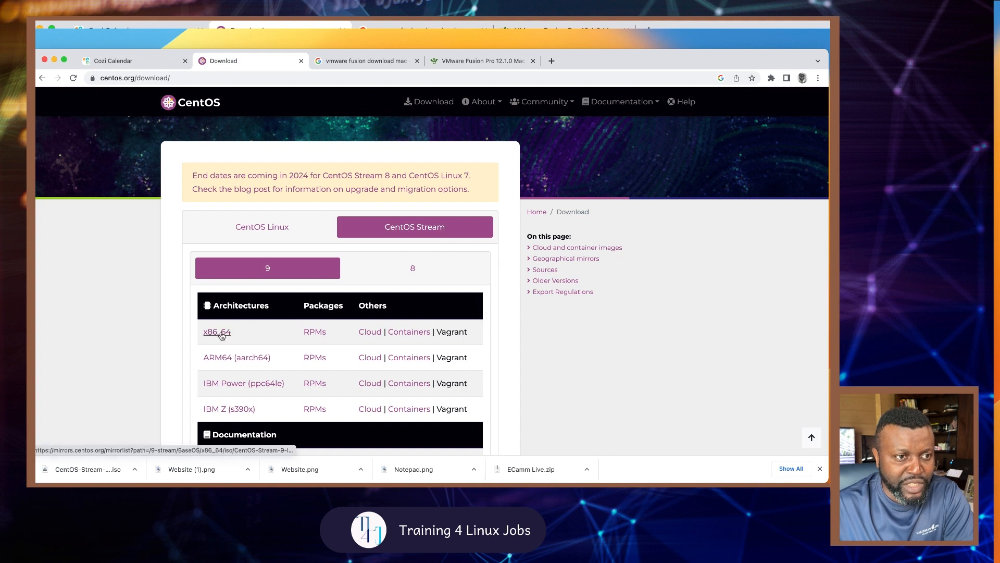
scroll(227, 335, "down", 2)
Step: Start the CentOS Stream 9 x86_64 ISO download, then cancel it from the downloads bar
left_click(218, 295)
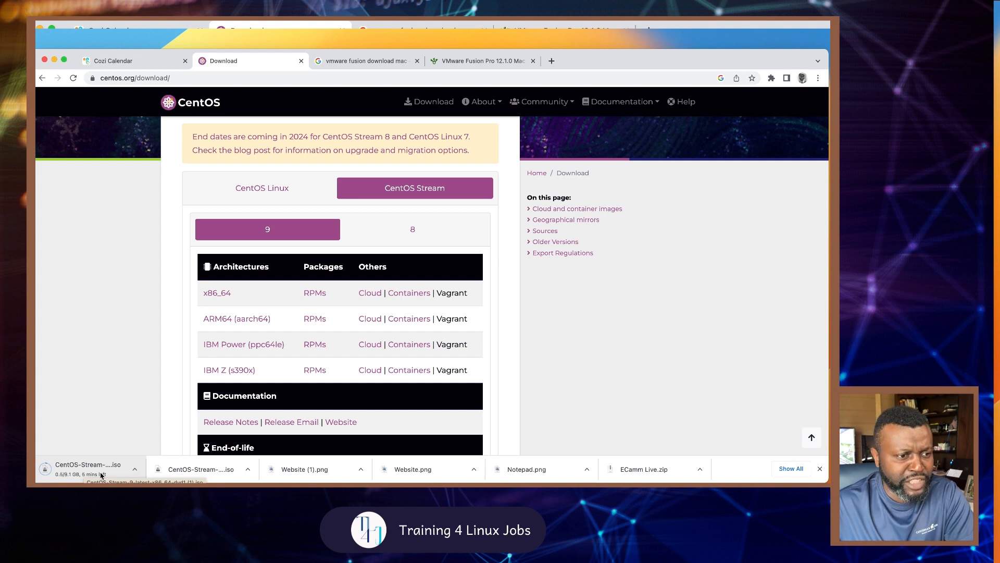
left_click(135, 470)
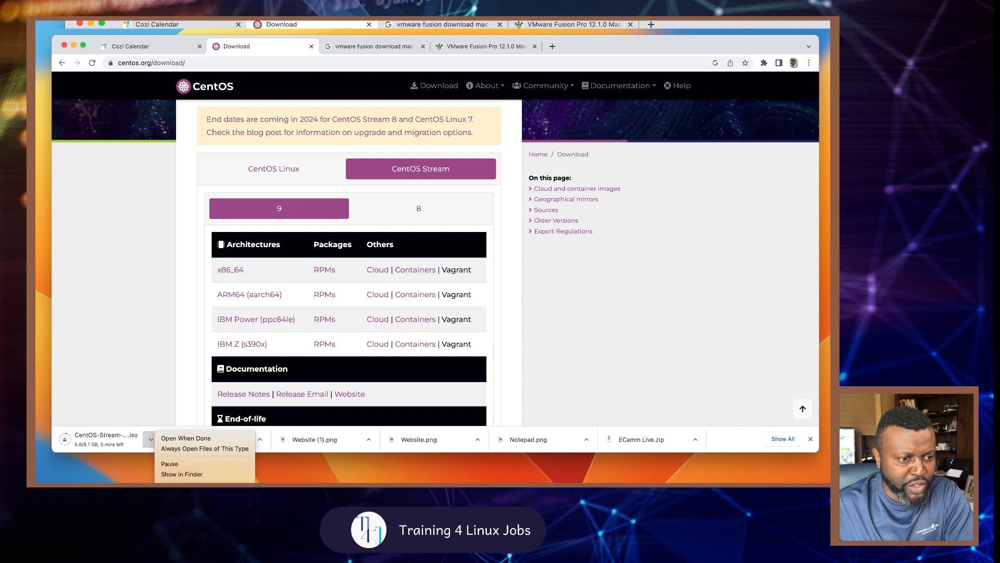
left_click(172, 489)
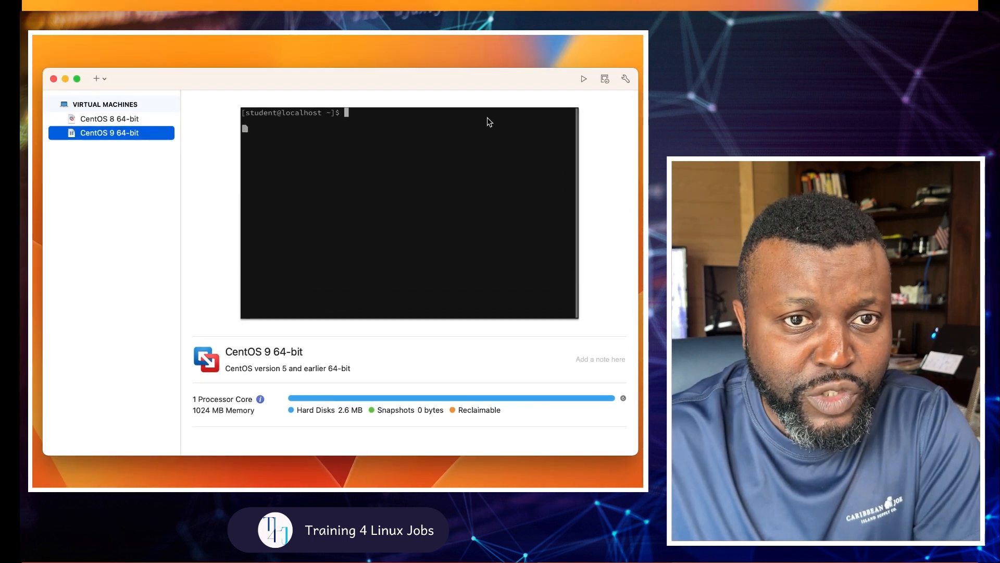
Step: Begin a new virtual machine via + > New..., choosing Install from disc or image
left_click(285, 103)
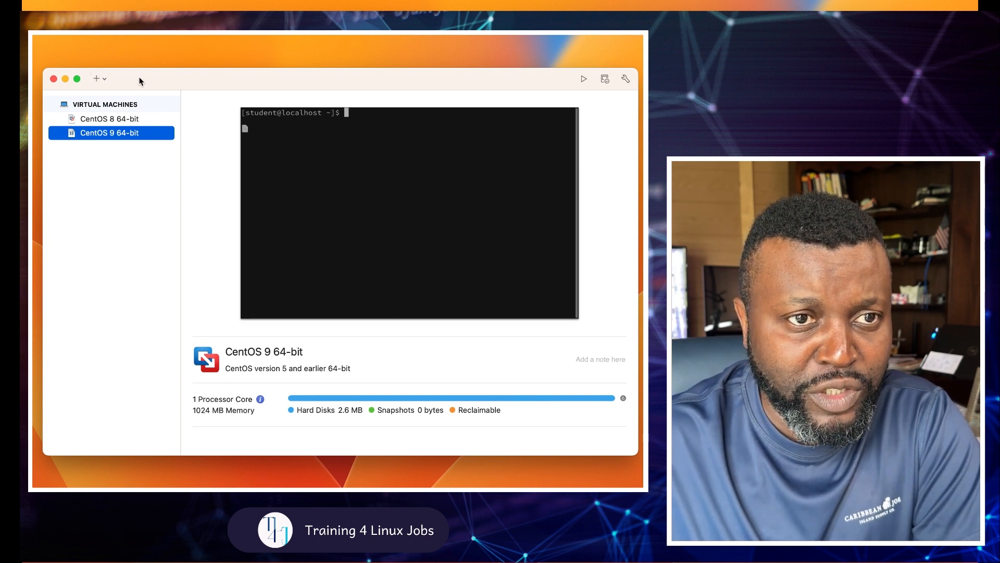
left_click(96, 82)
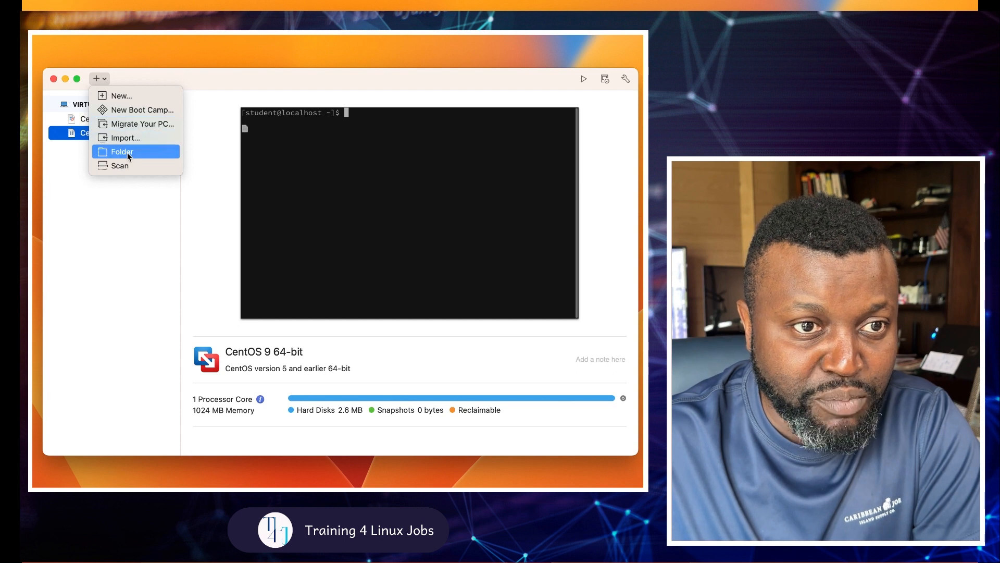
left_click(117, 97)
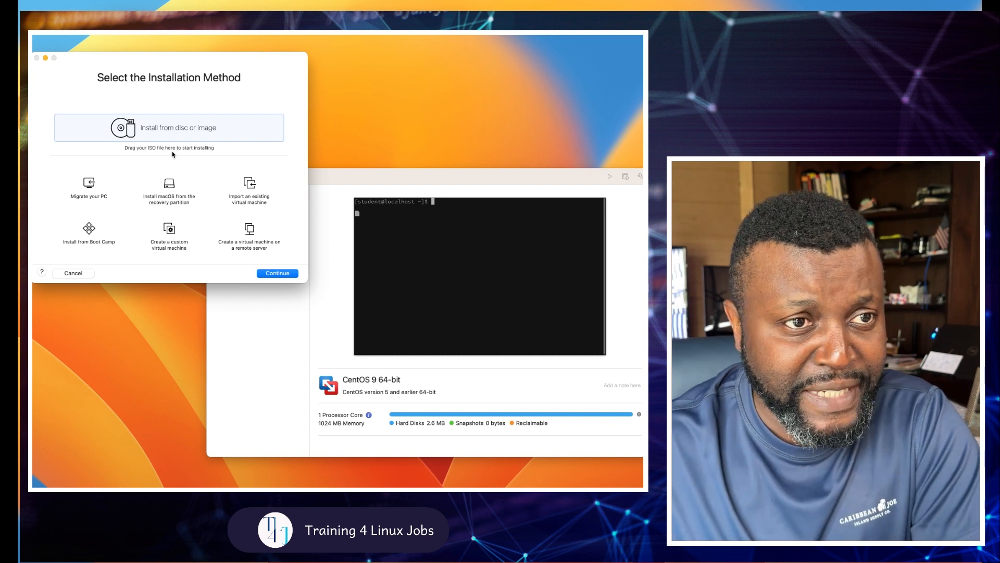
left_click(283, 274)
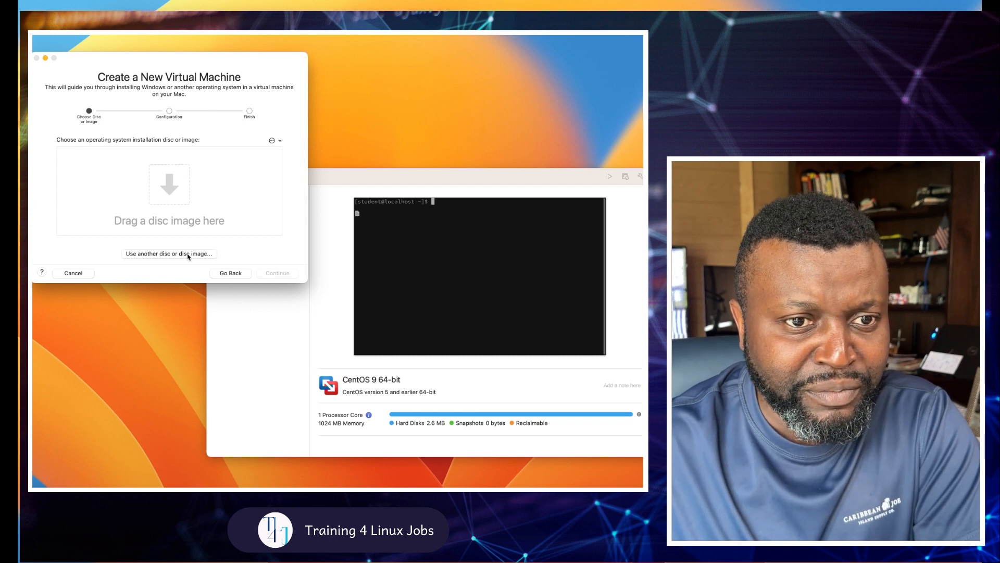
Step: Choose CentOS-Stream-9-latest-x86_64-dvd1.iso from Downloads as the install image and continue to Easy Install
left_click(339, 240)
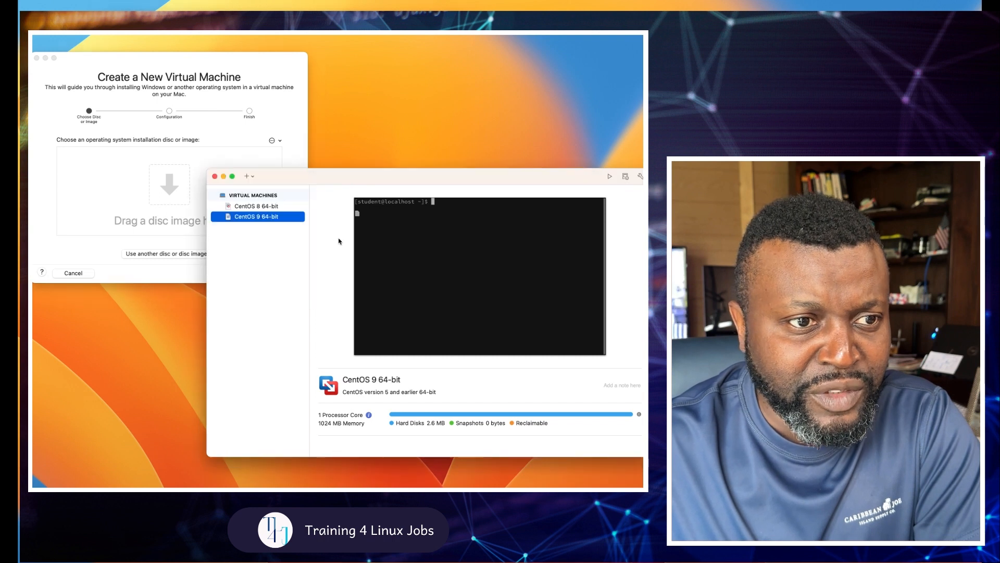
left_click(210, 147)
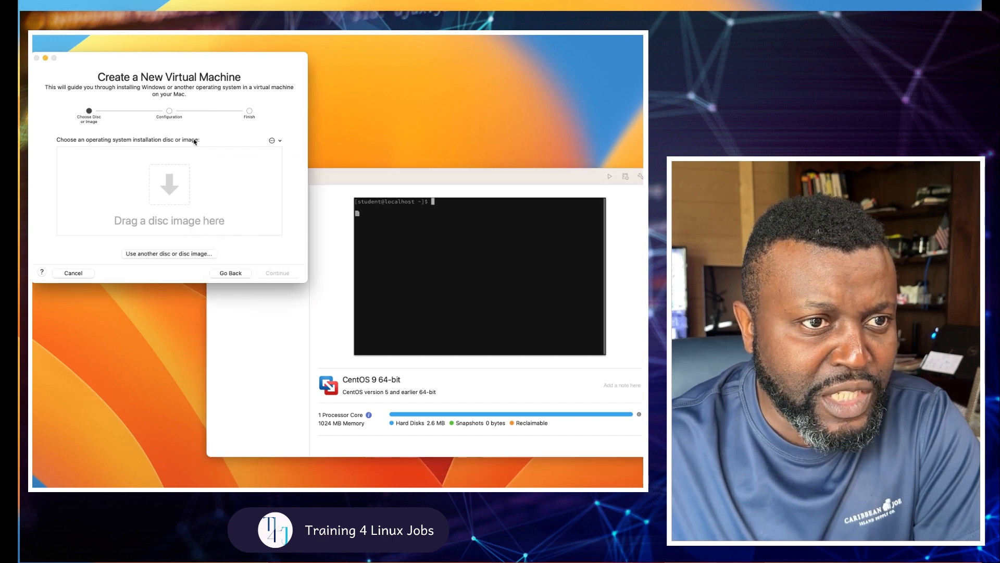
left_click(196, 255)
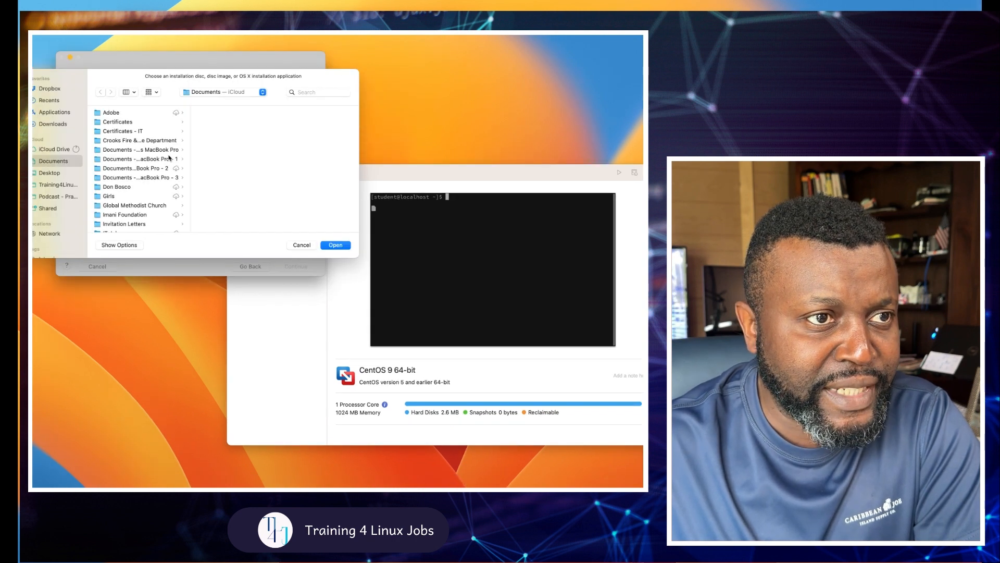
left_click(60, 126)
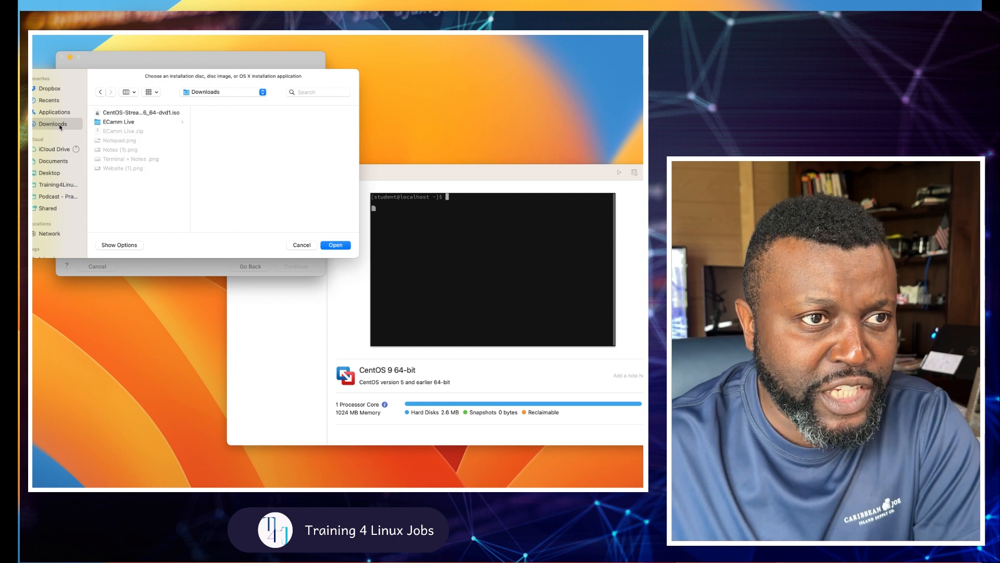
left_click(122, 113)
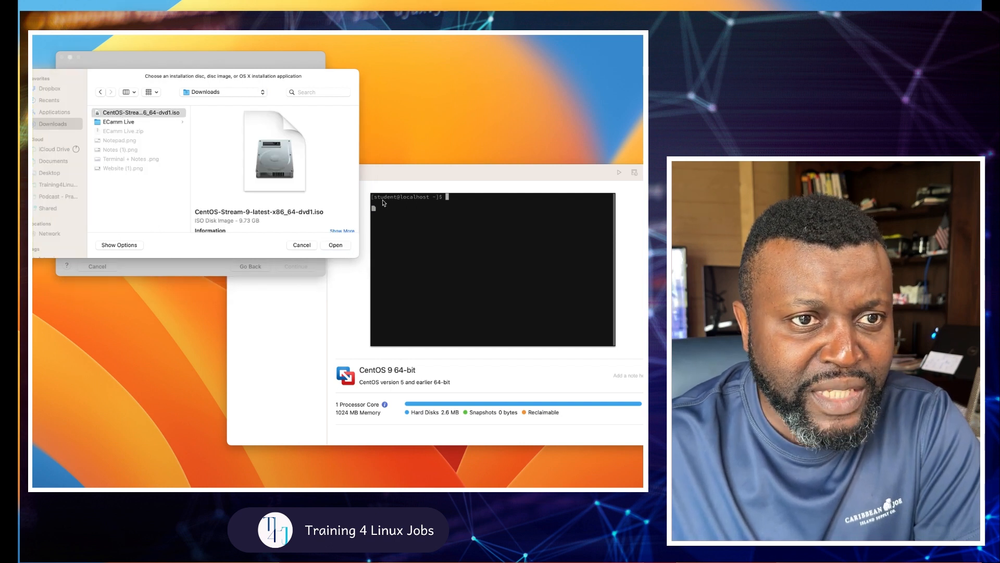
left_click(358, 196)
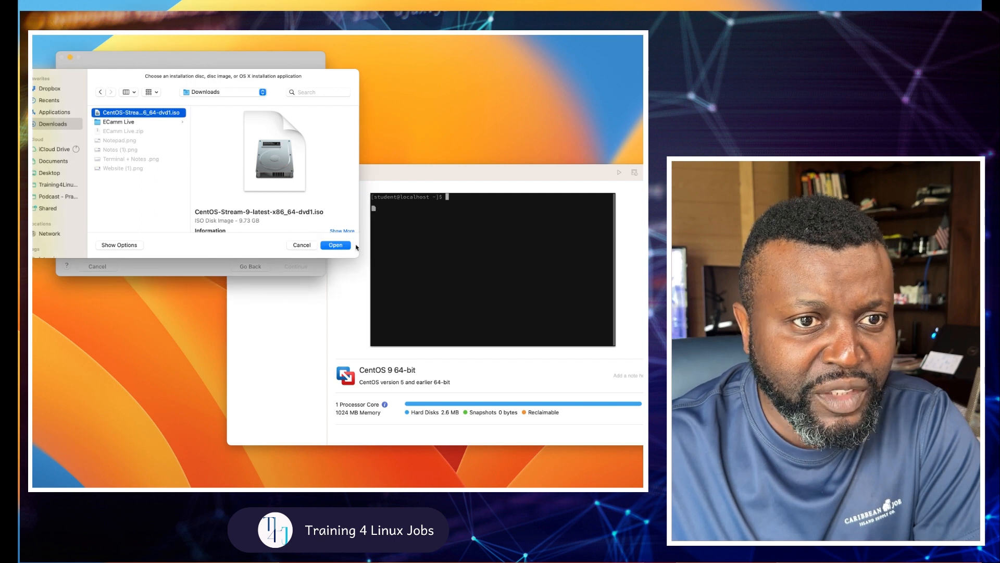
left_click(336, 245)
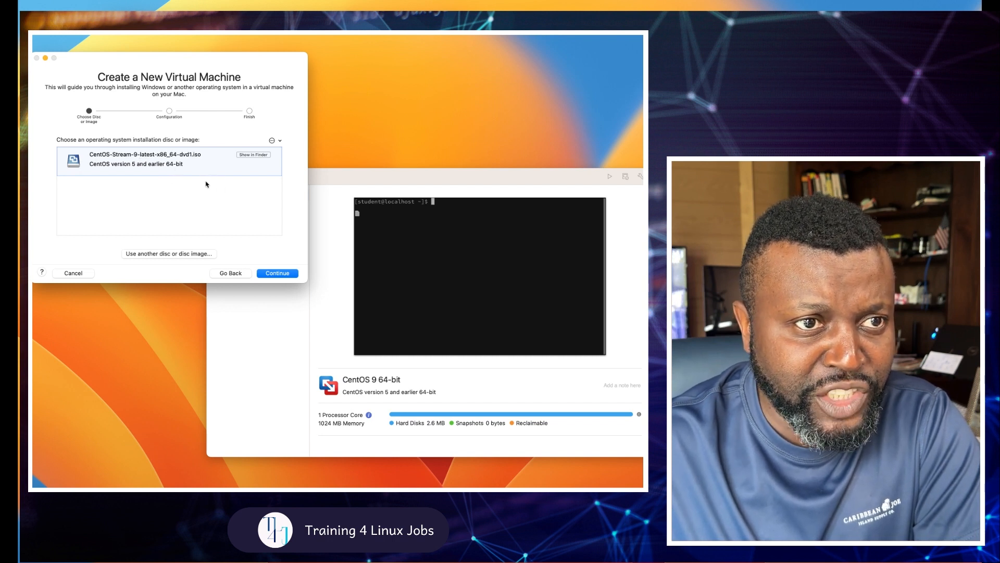
left_click(286, 273)
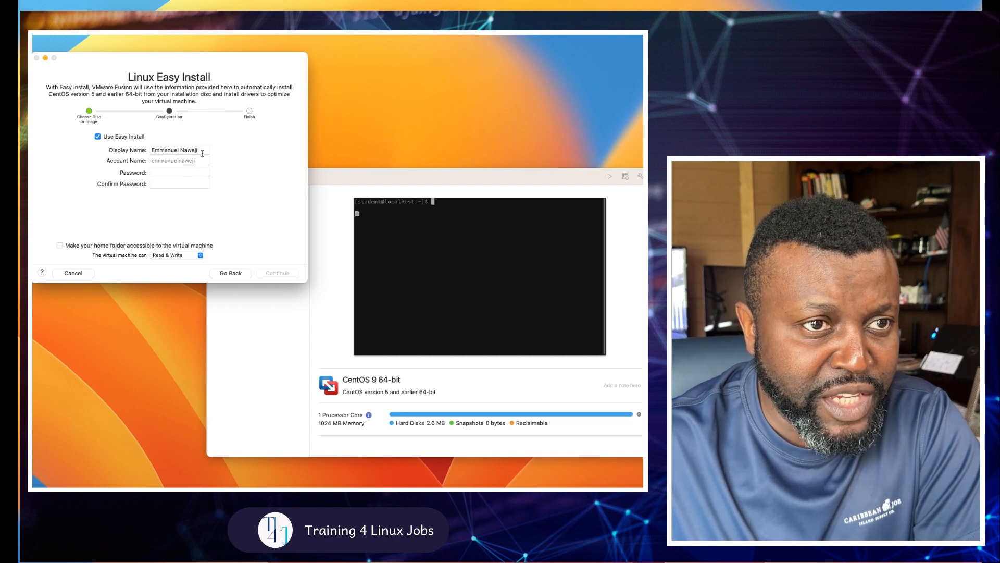
left_click(201, 151)
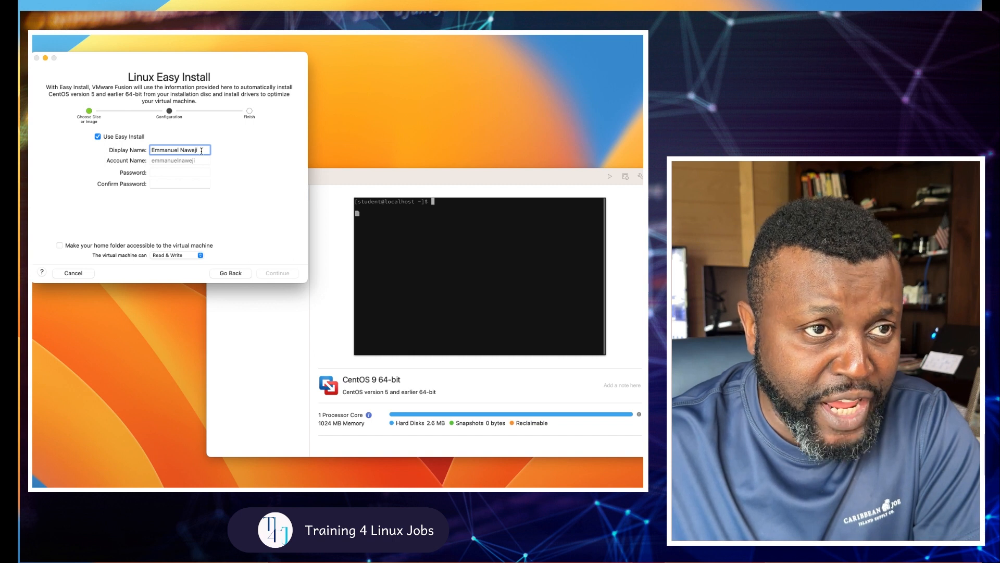
Step: Set the Easy Install display name to student, enter and confirm the account password, and continue
left_click_drag(201, 150, 155, 151)
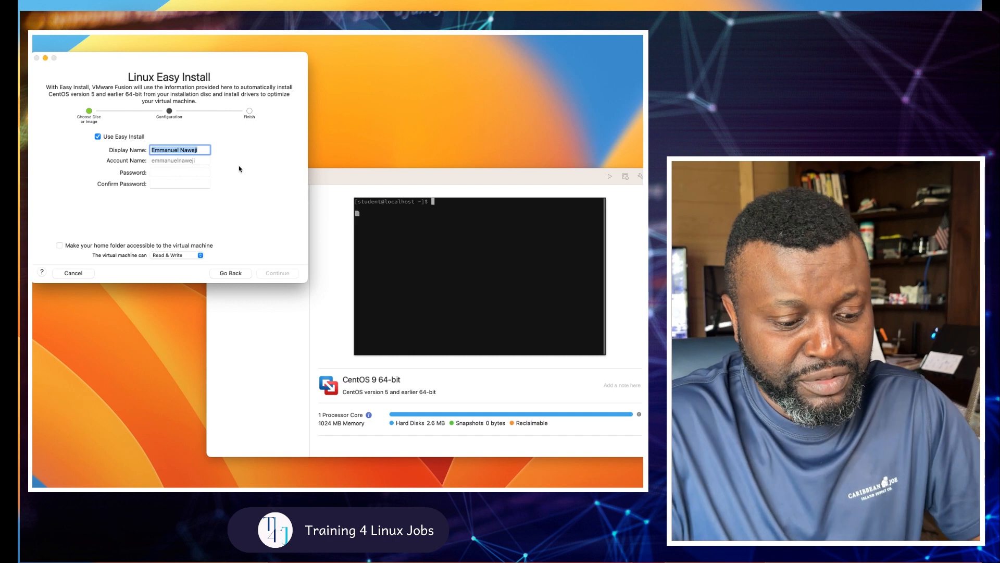
type("student")
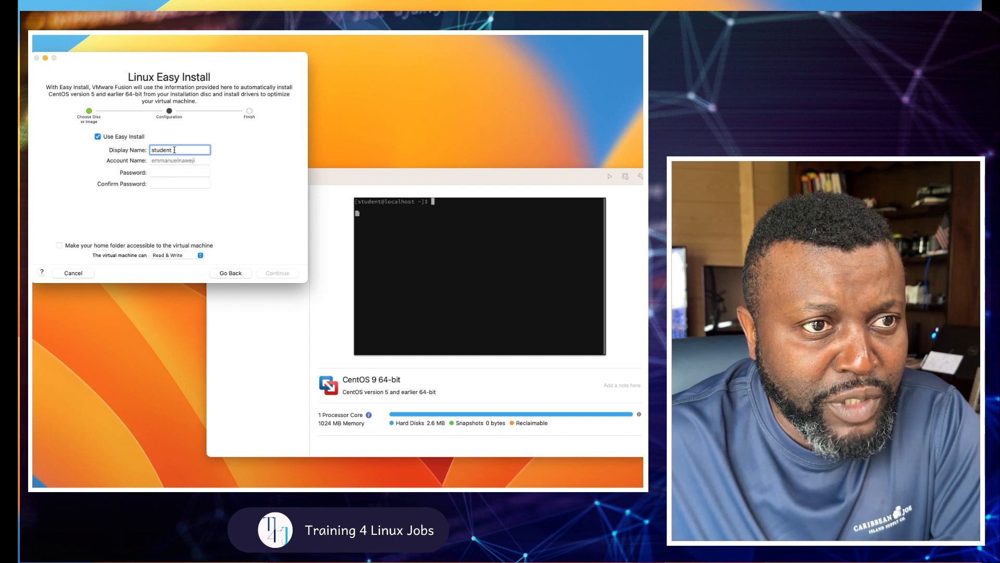
left_click(166, 172)
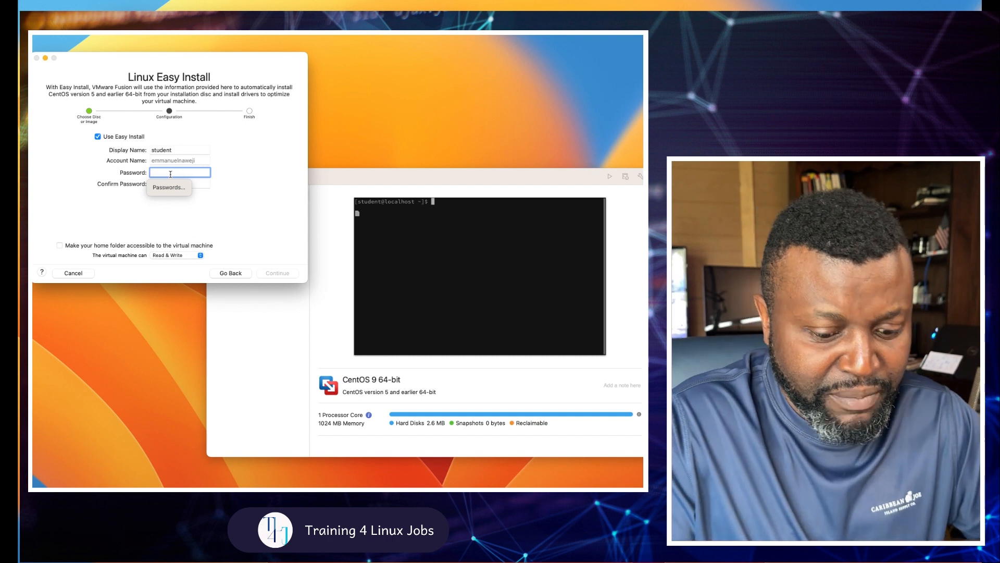
type("password")
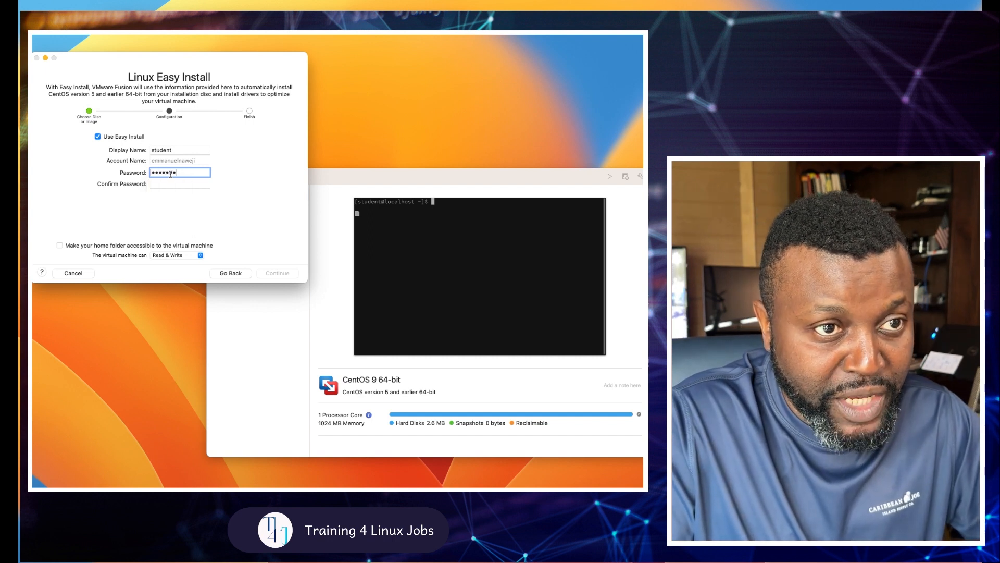
key("Tab")
type("password")
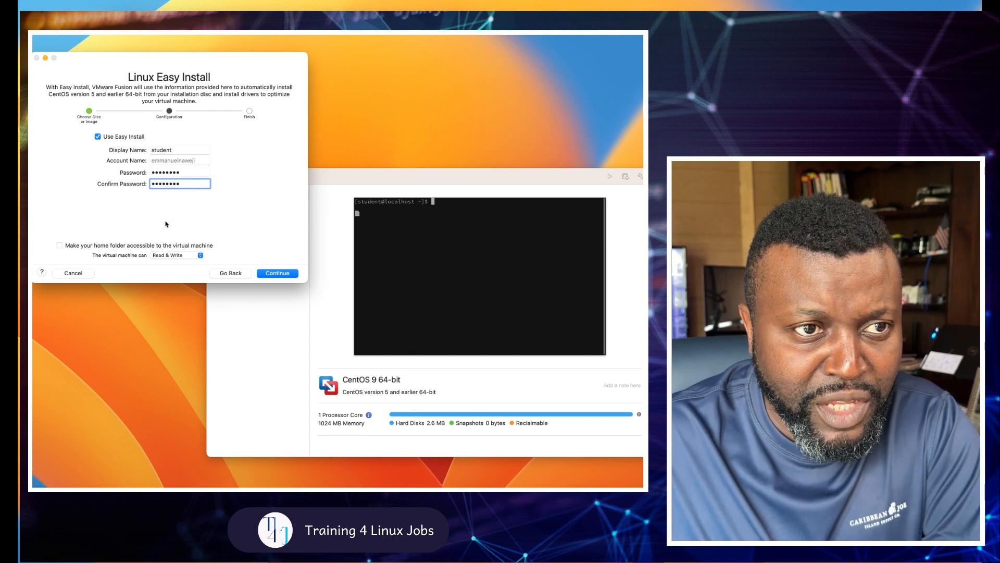
left_click(277, 273)
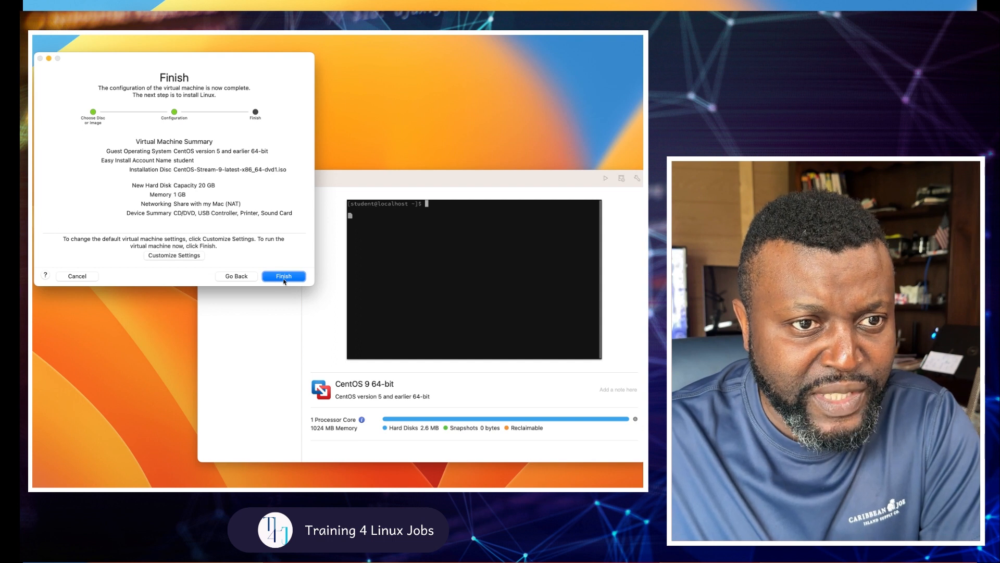
Step: Finish the wizard from the summary page (20 GB disk, 1 GB memory, NAT networking)
left_click(284, 276)
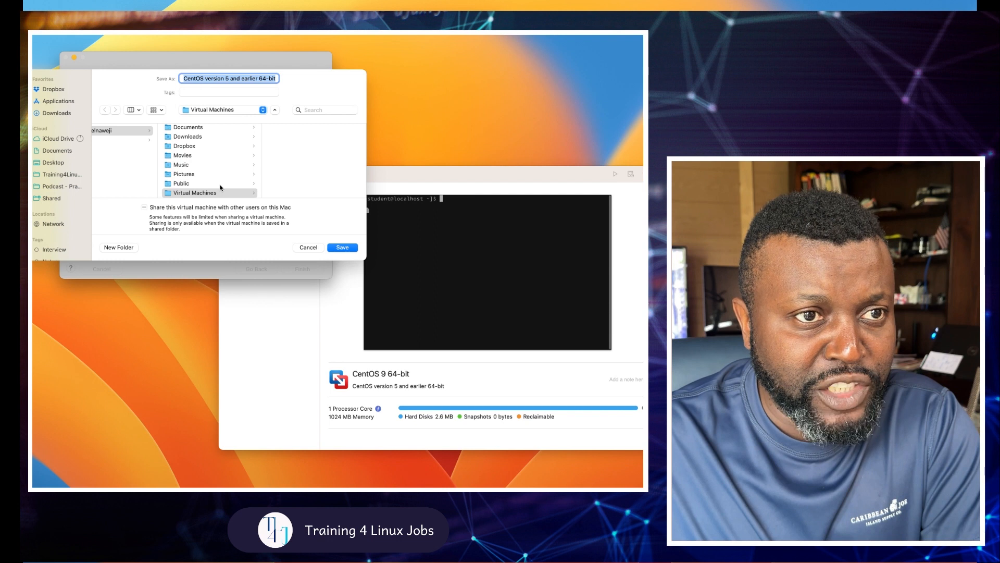
Step: Save the virtual machine as centos9-other in Training4LinuxJobs-Class > Virtual Machines
scroll(219, 188, "left", 3)
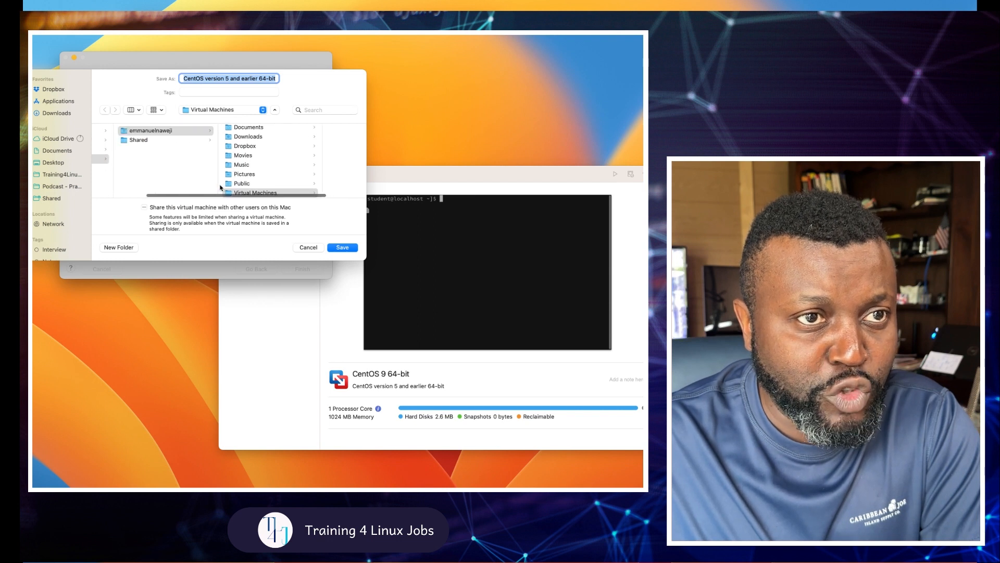
scroll(220, 188, "left", 2)
scroll(219, 187, "left", 2)
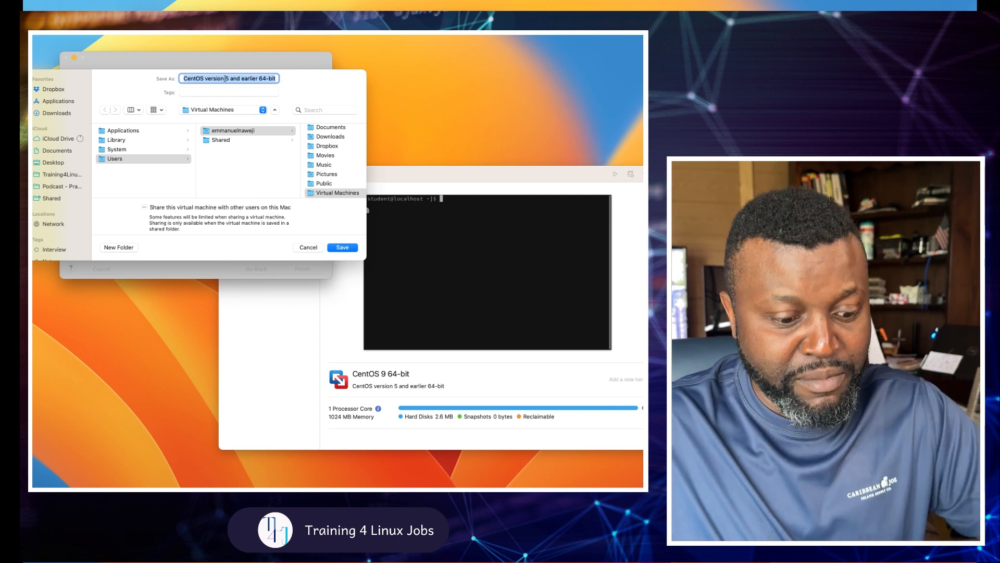
type("cen")
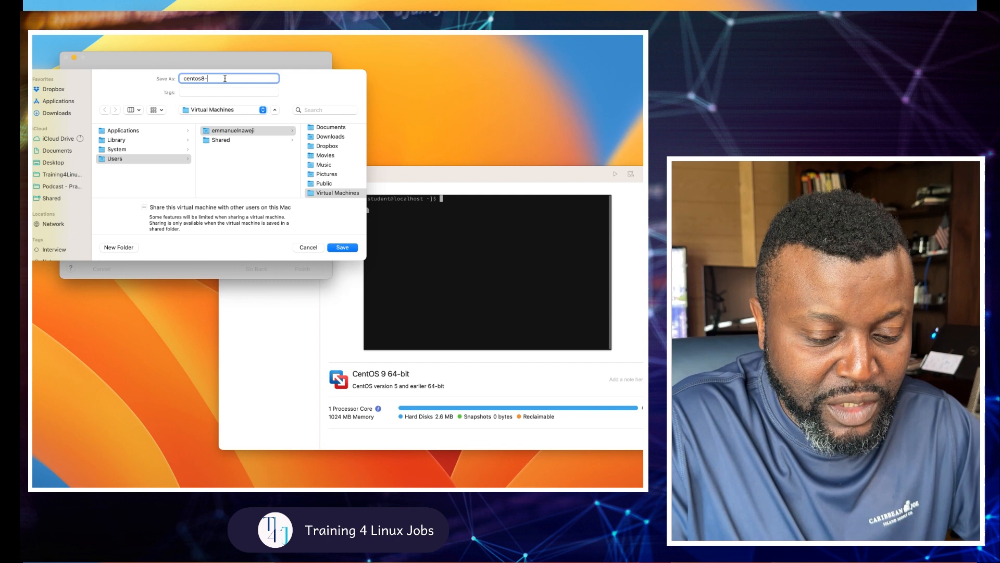
type("tos9-other")
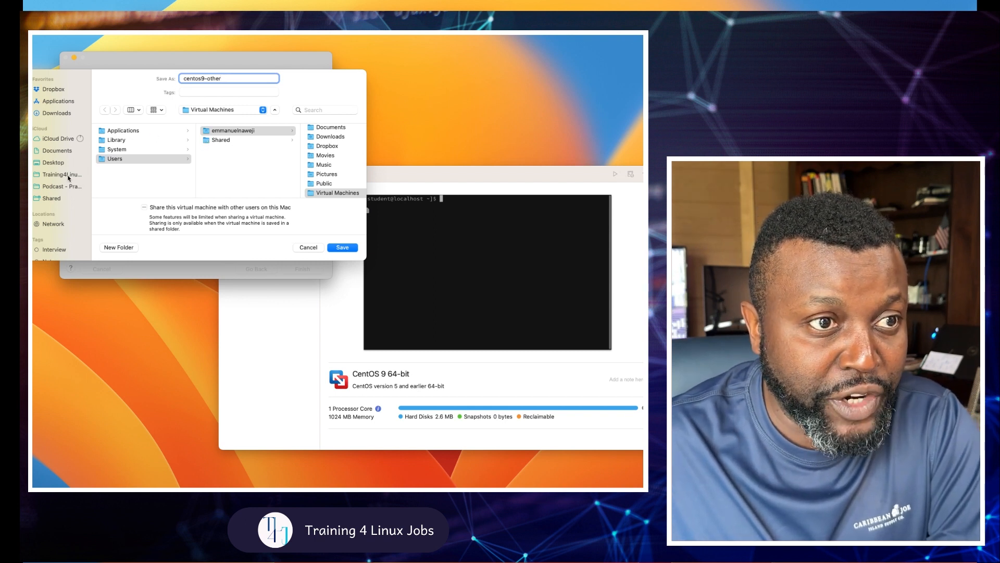
left_click(68, 176)
scroll(133, 180, "down", 5)
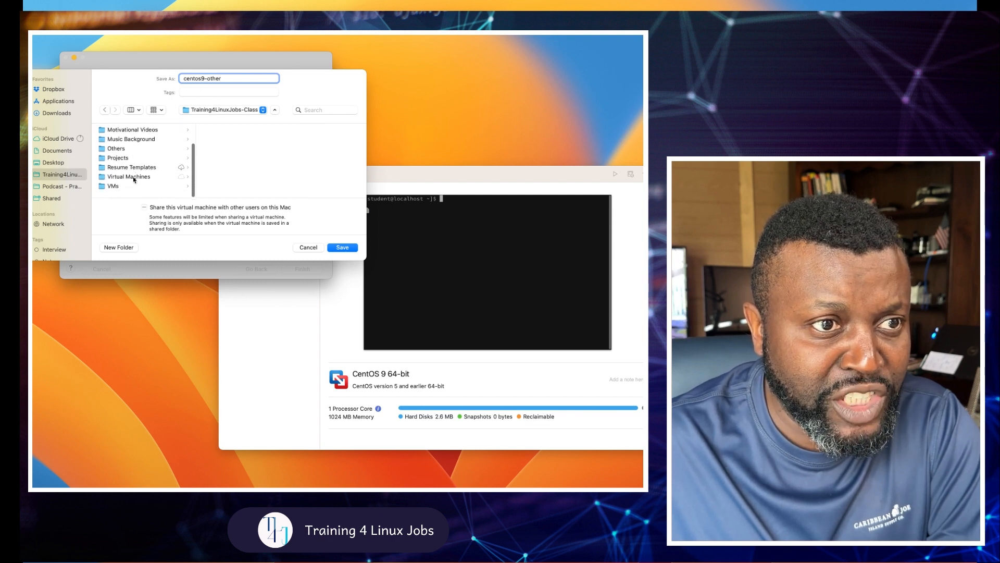
left_click(135, 180)
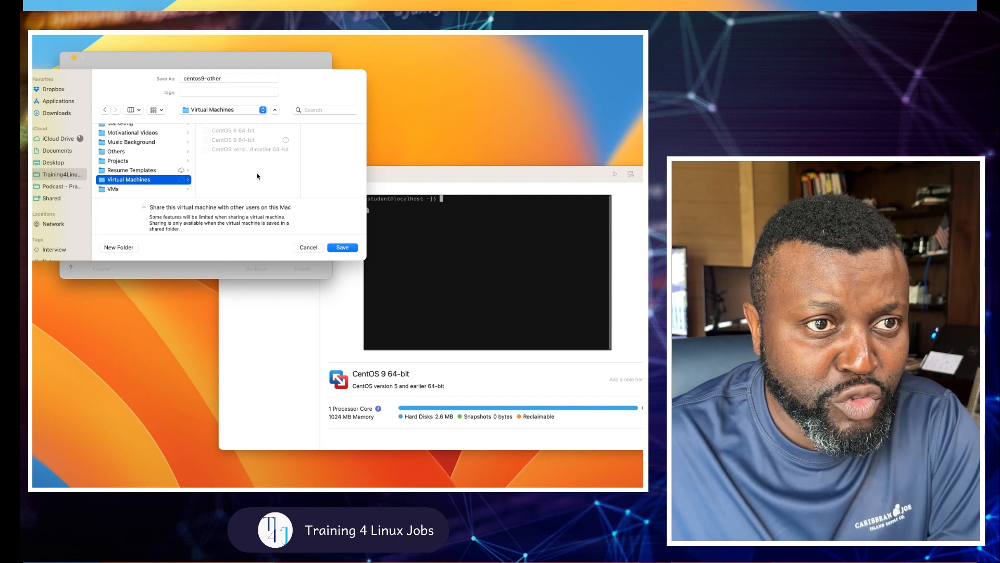
left_click(343, 248)
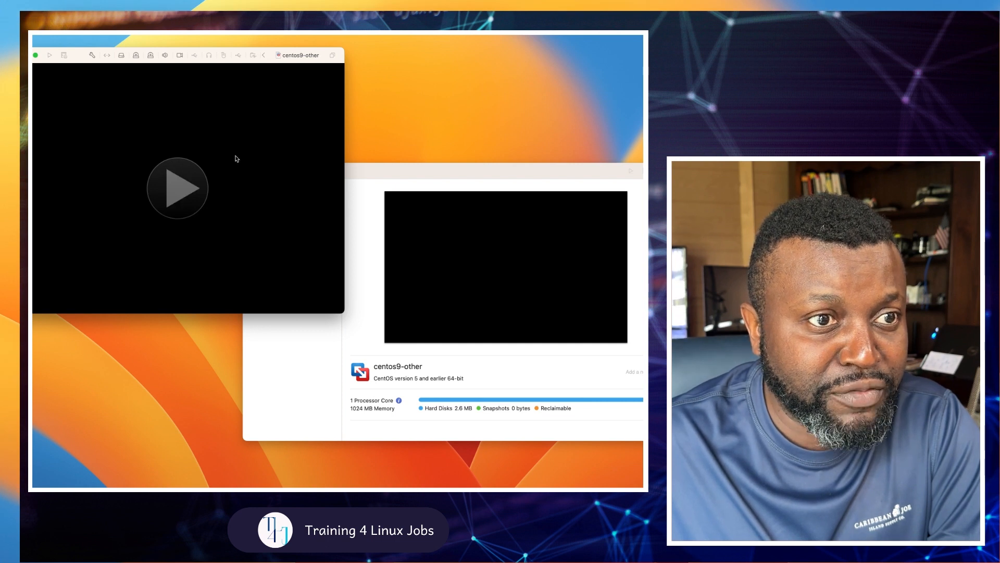
Step: Power on centos9-other and minimize the Virtual Machine Library so only its console shows
left_click(177, 186)
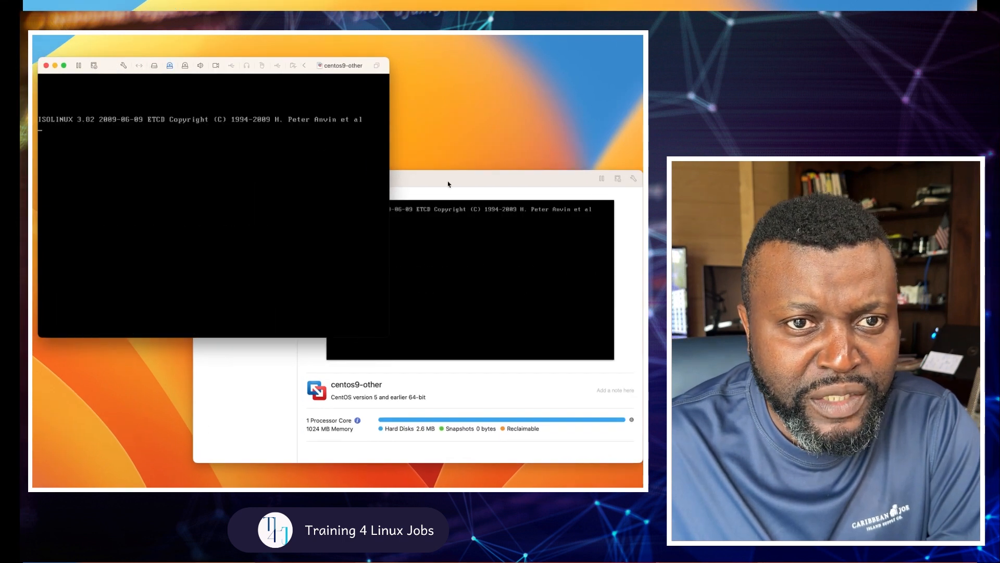
left_click(446, 181)
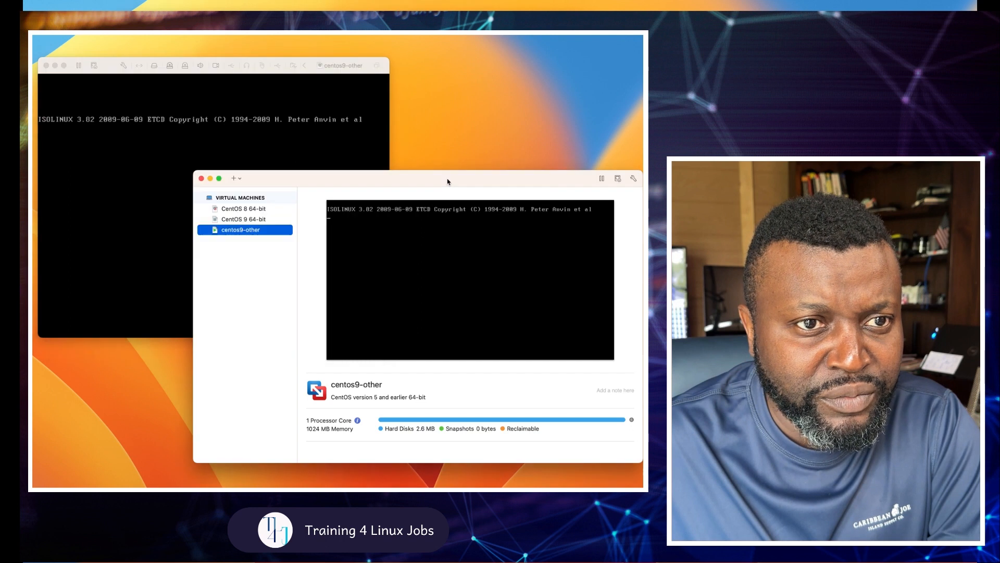
left_click(211, 179)
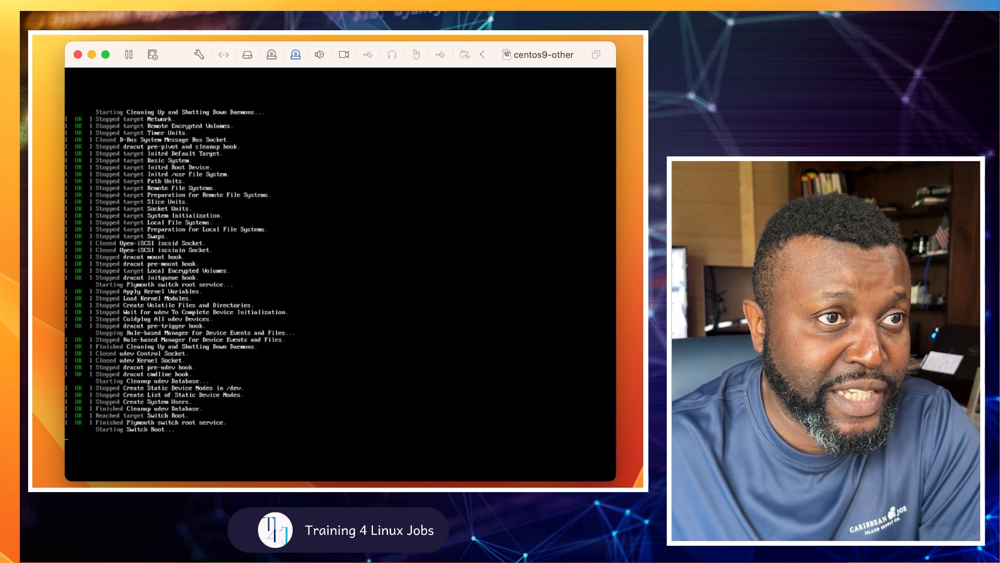
left_click(77, 39)
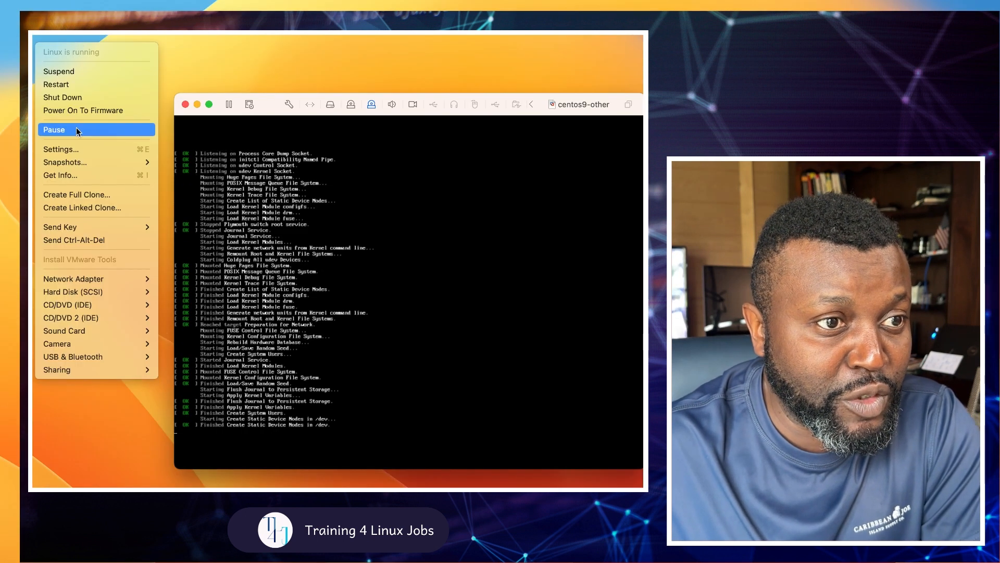
Step: Close the View menu and give the VM mouse control once the CentOS installer welcome screen loads
mouse_move(51, 37)
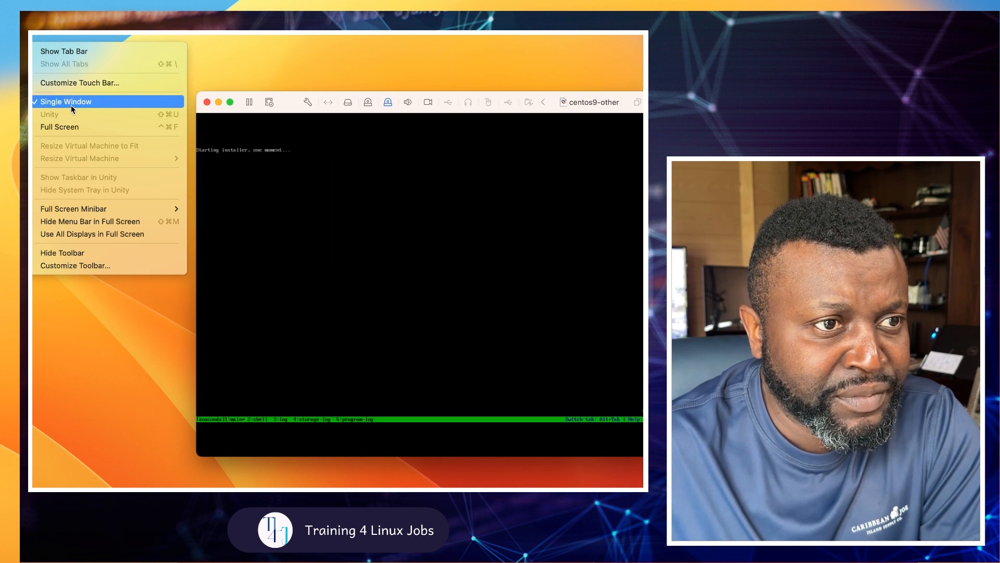
mouse_move(113, 210)
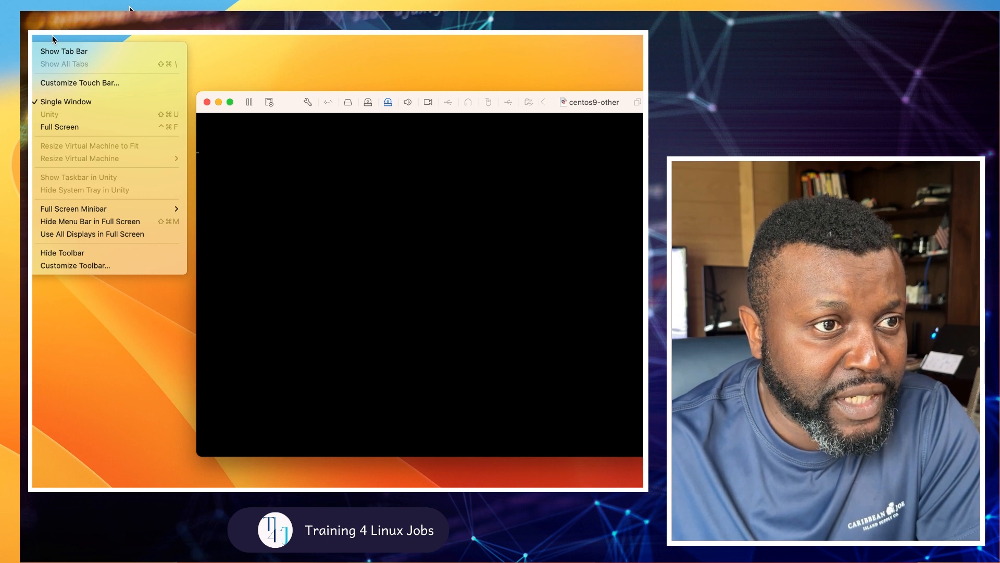
mouse_move(74, 213)
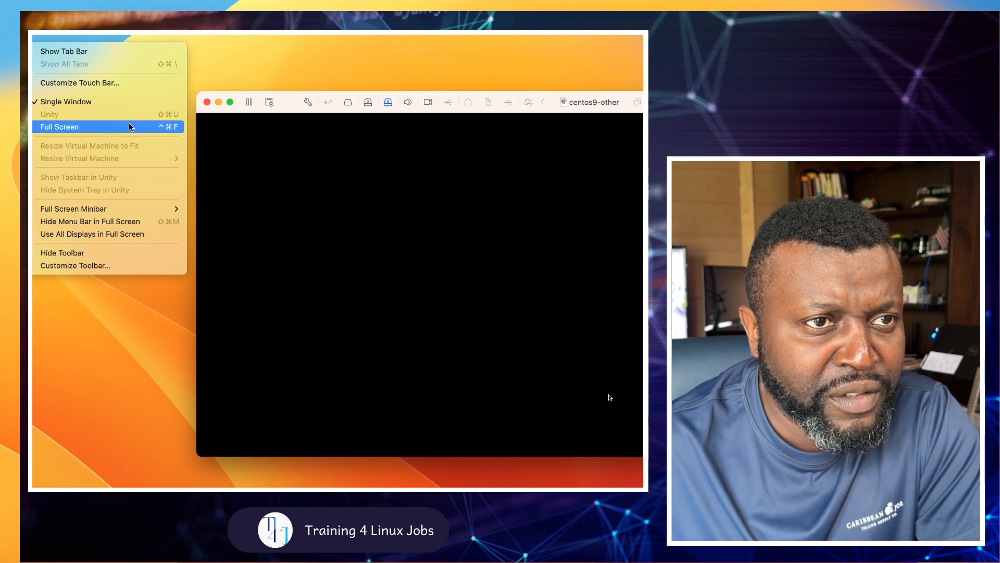
left_click(293, 105)
left_click(285, 144)
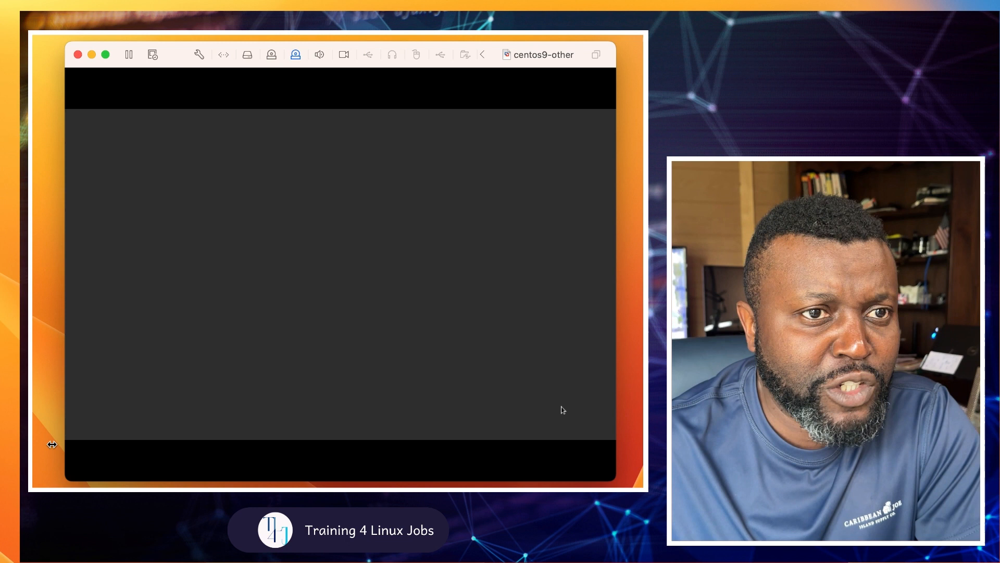
left_click(368, 308)
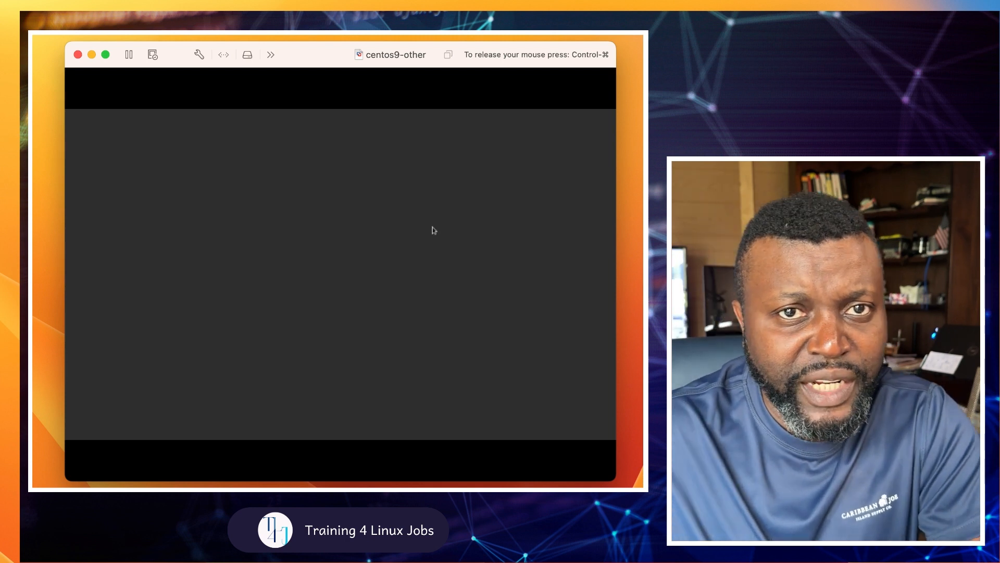
key("ctrl+super")
left_click(430, 261)
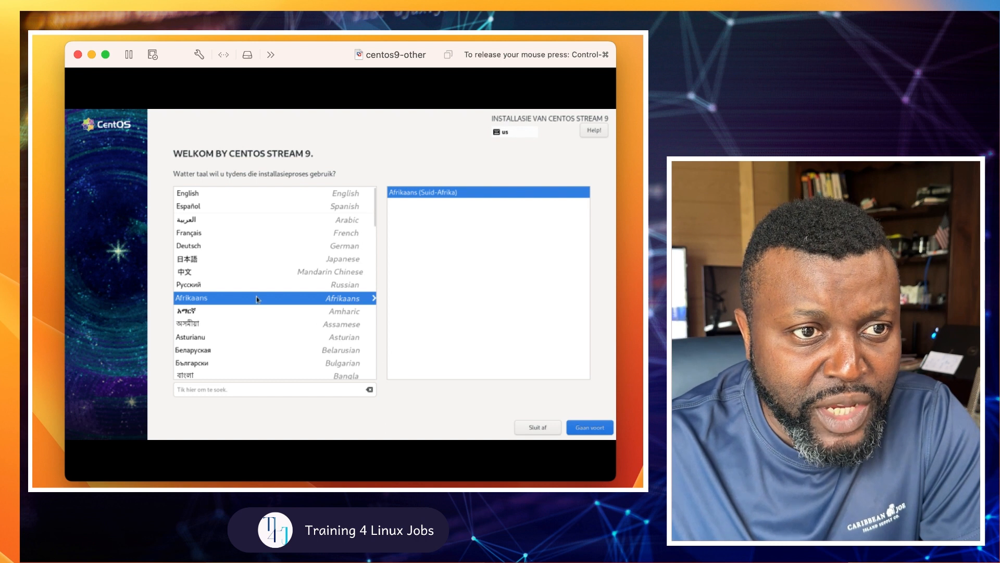
Step: Keep English (United States) as the installer language and continue to the Installation Summary
left_click(198, 210)
left_click(200, 197)
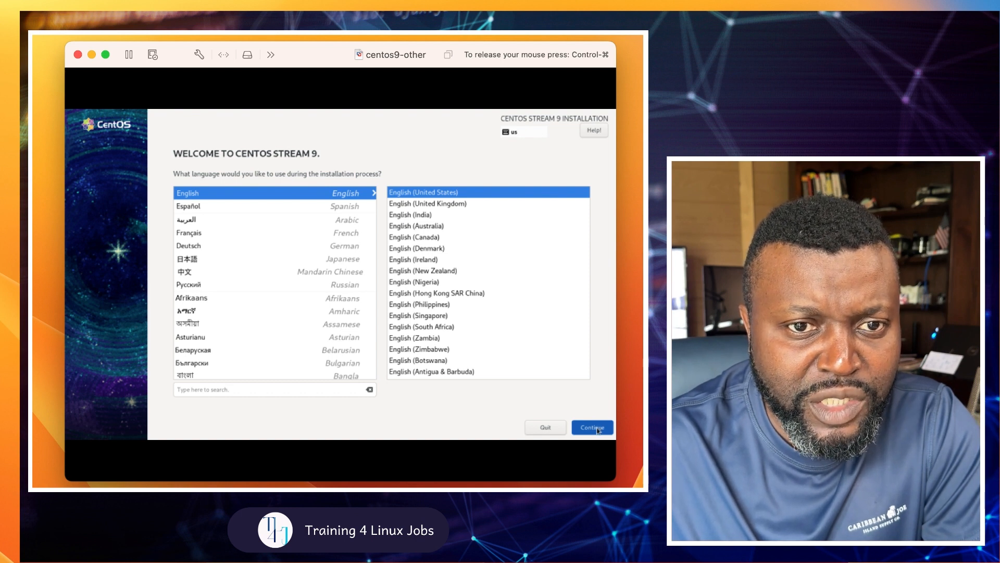
key("ctrl+super")
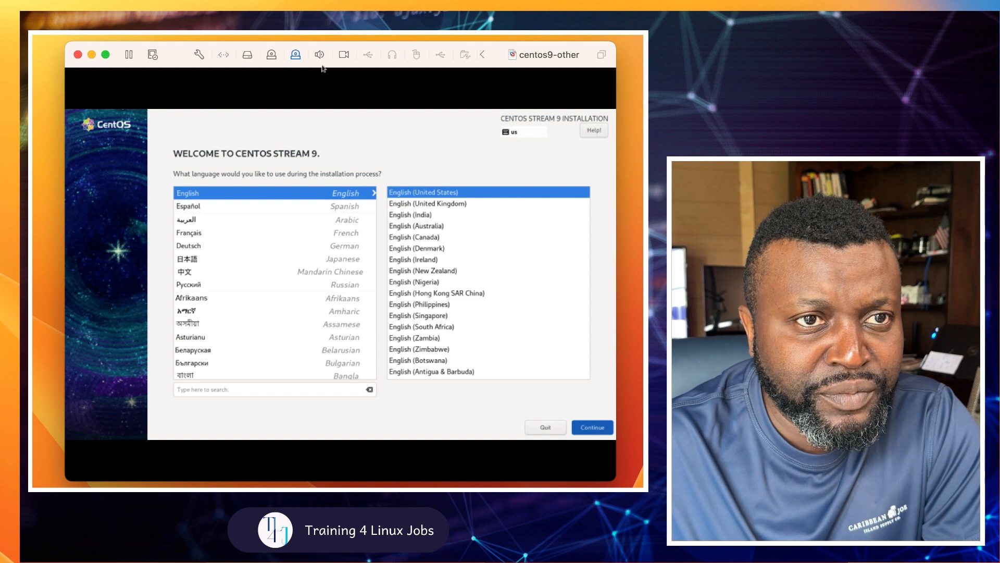
left_click(244, 114)
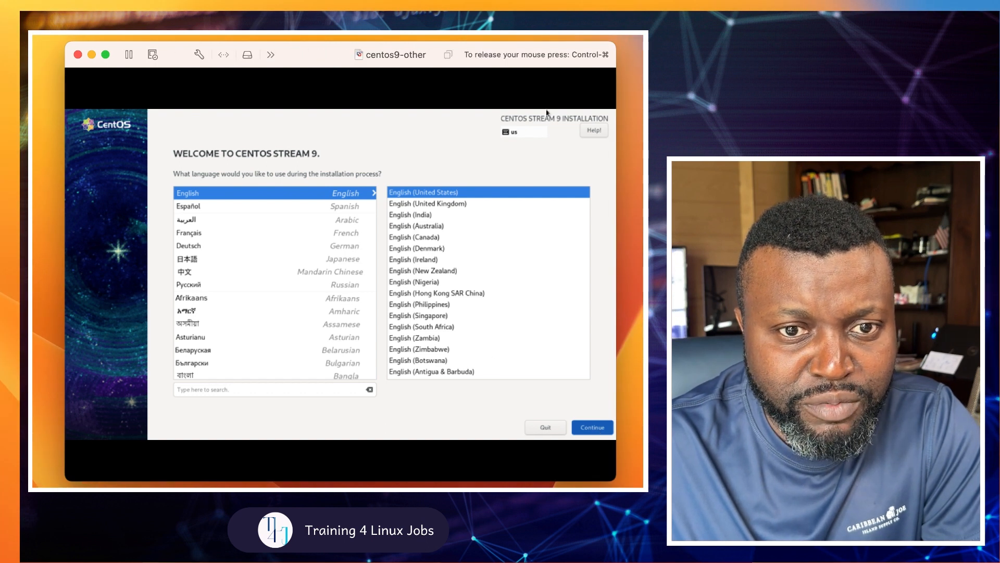
left_click(593, 429)
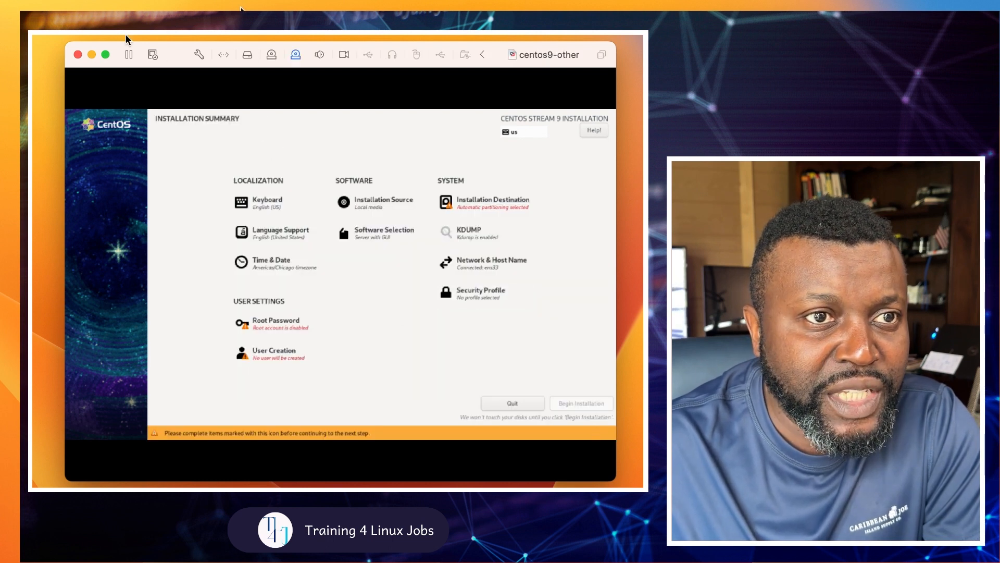
Step: Open and dismiss the Virtual Machine menu, then widen the VM window to fit the installer
left_click(66, 35)
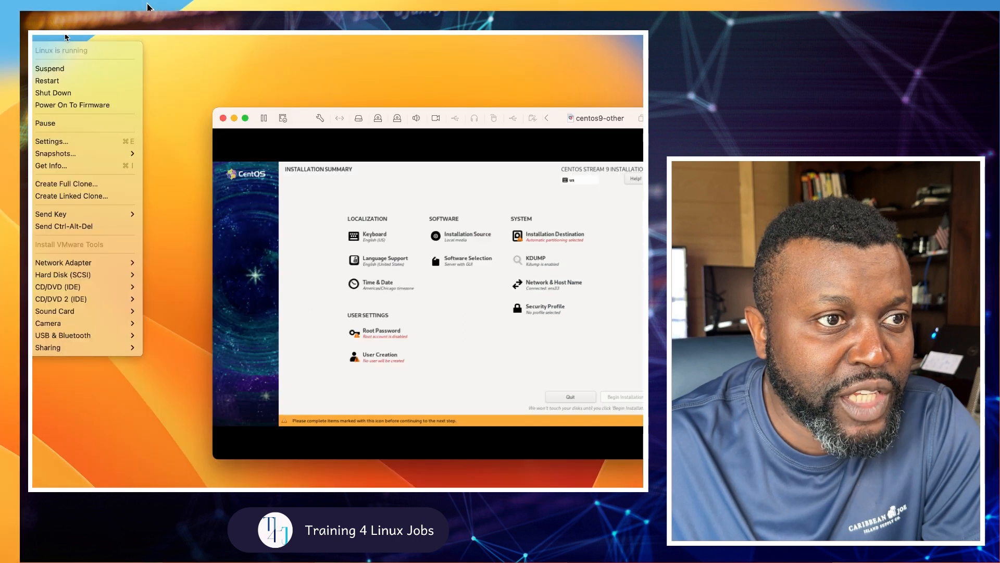
mouse_move(47, 37)
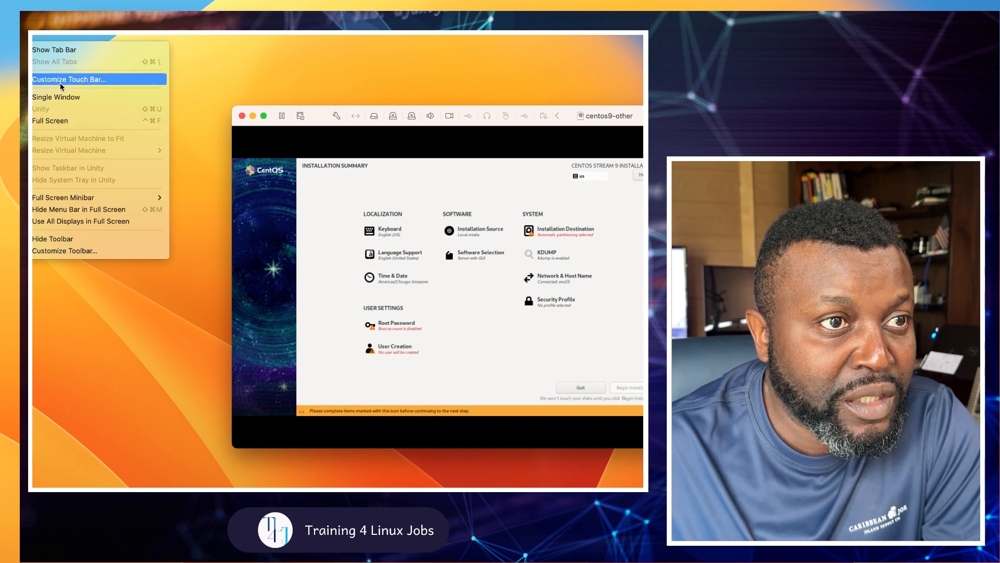
mouse_move(83, 38)
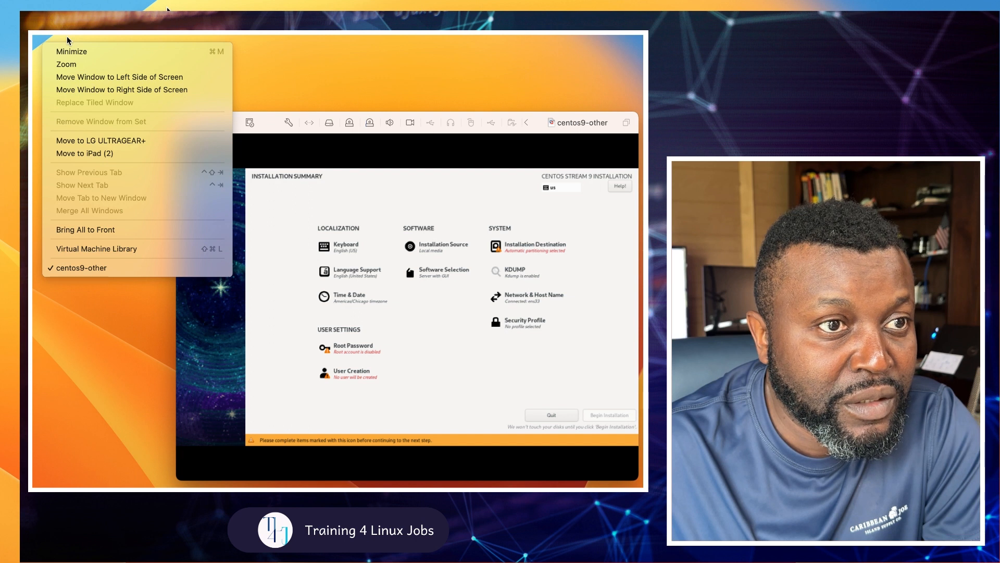
left_click(386, 184)
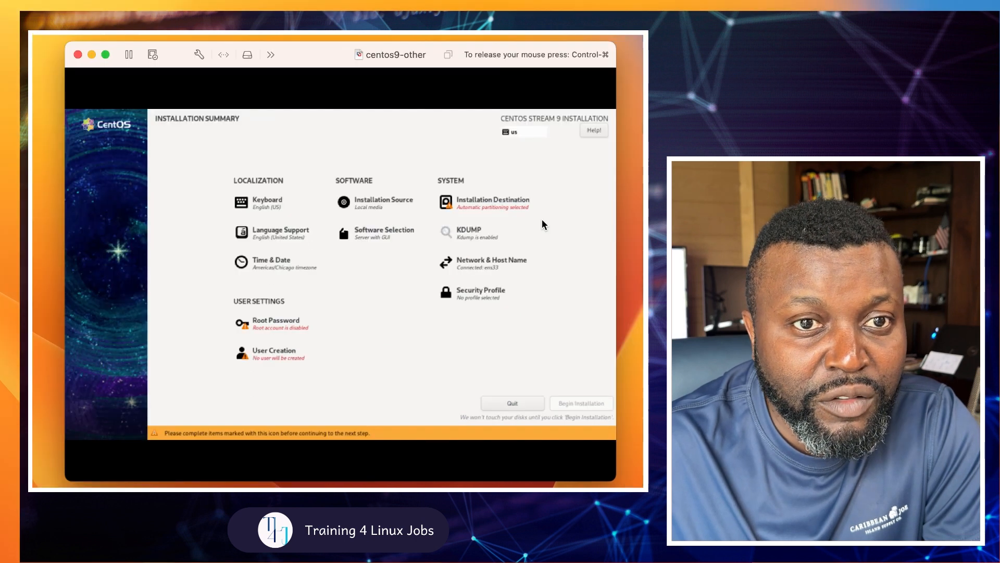
left_click_drag(617, 214, 634, 219)
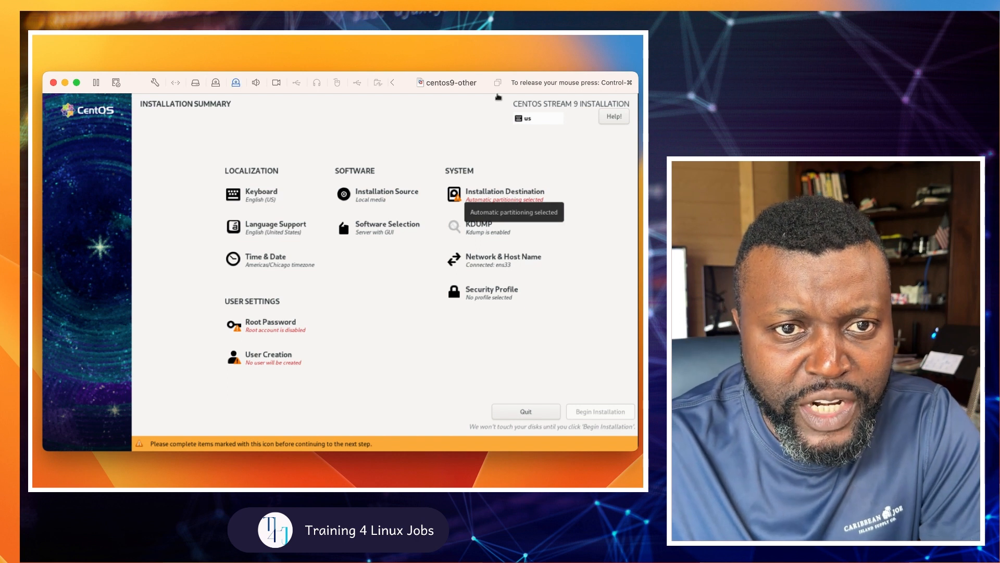
Step: Select the 20 GiB disk as the installation destination, keeping automatic partitioning
left_click(499, 199)
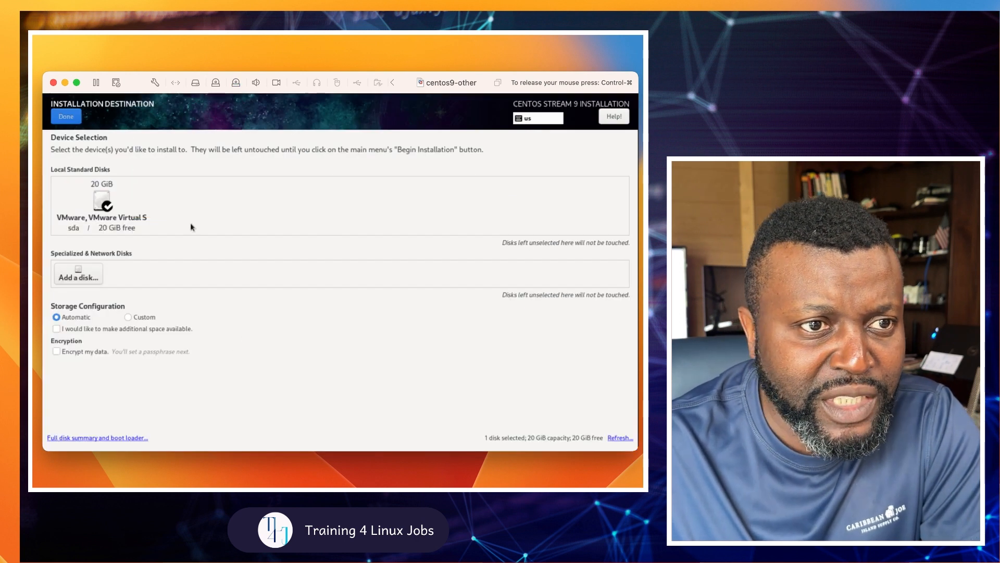
left_click(101, 201)
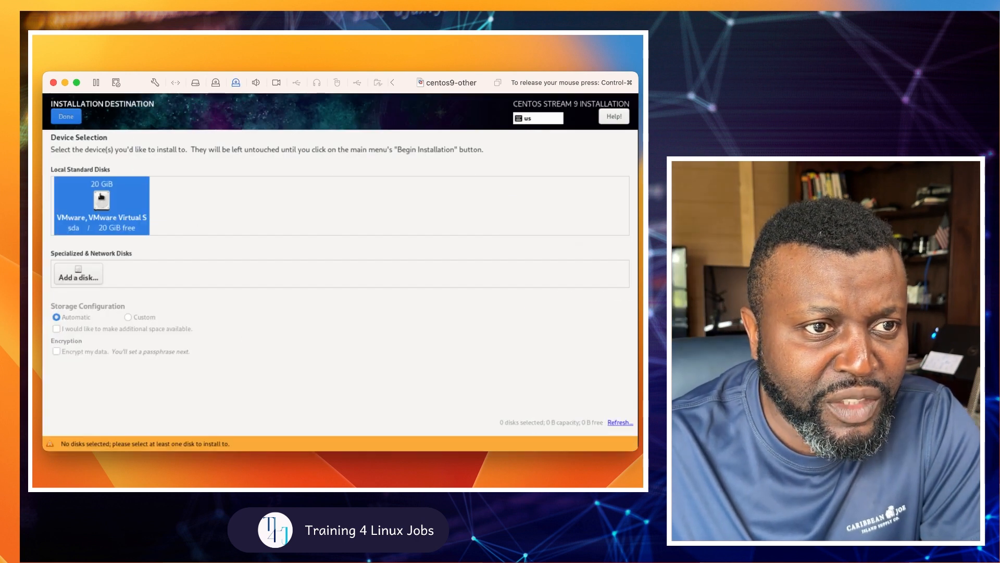
left_click(73, 122)
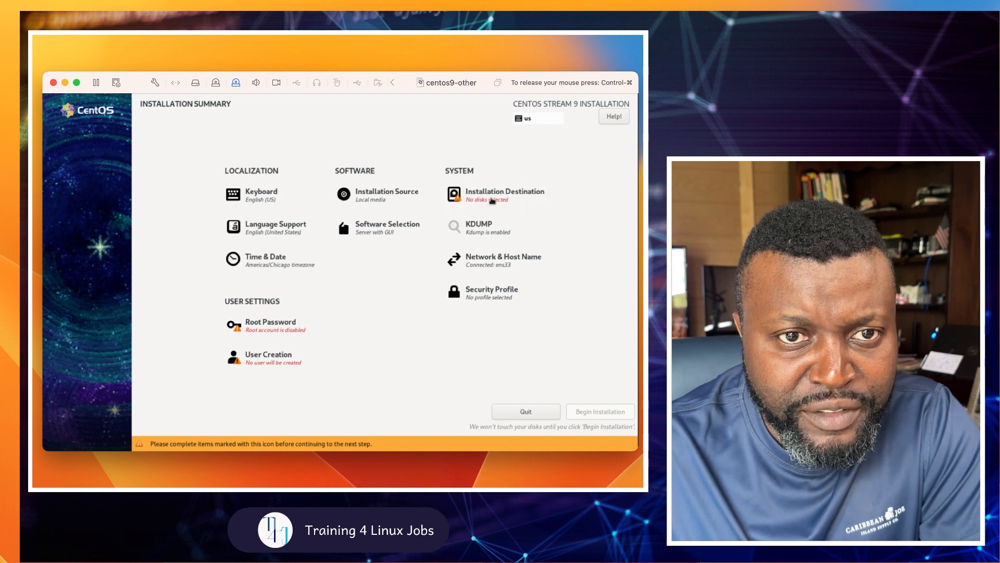
left_click(478, 209)
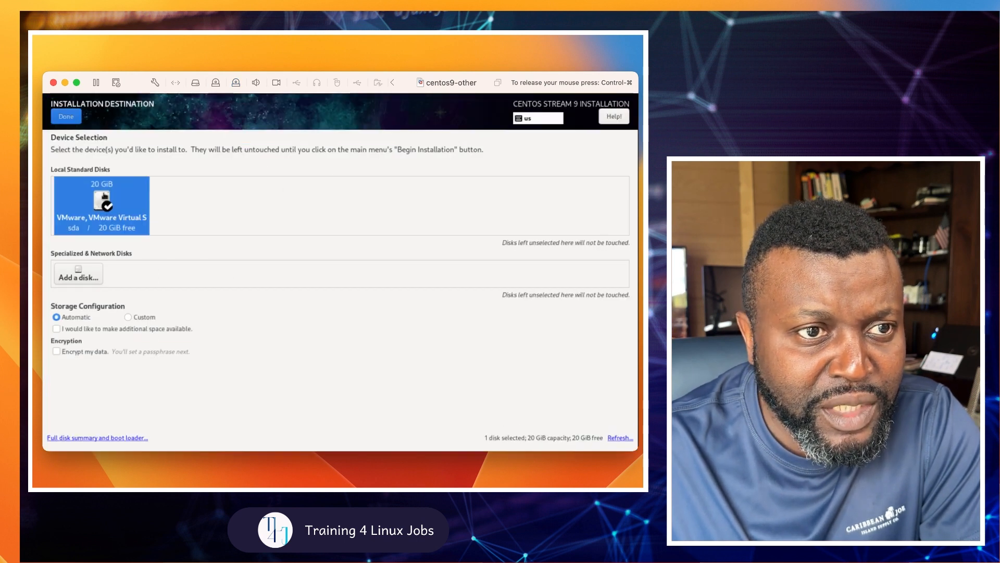
left_click(71, 119)
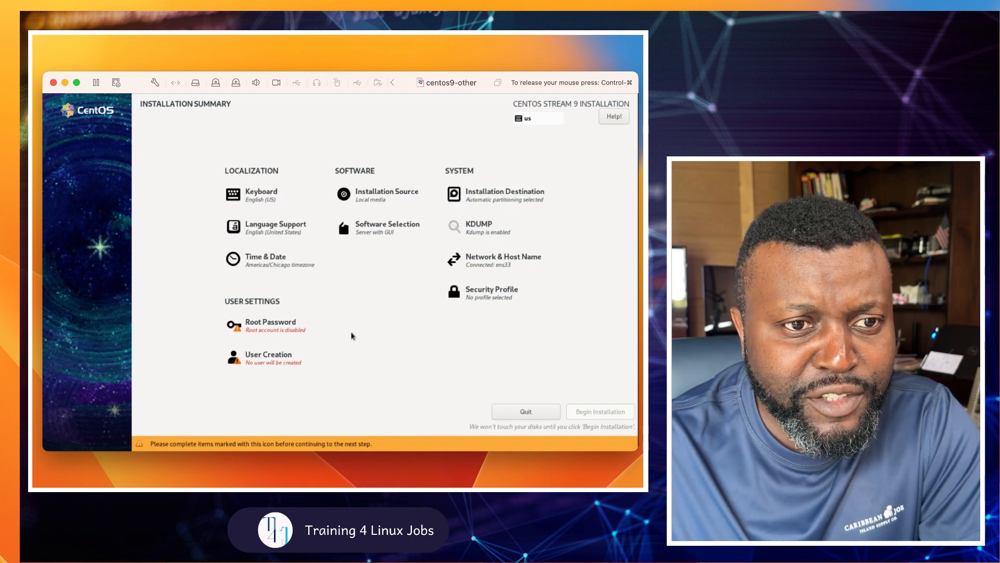
Step: Enter and confirm a root password, accepting the weak-password warning
left_click(277, 331)
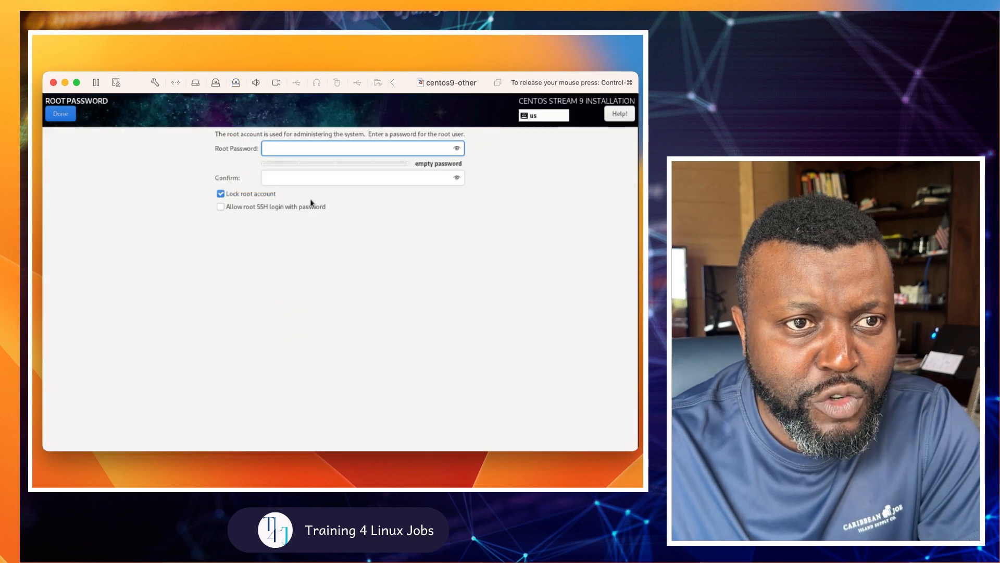
type("test12345")
key("Tab")
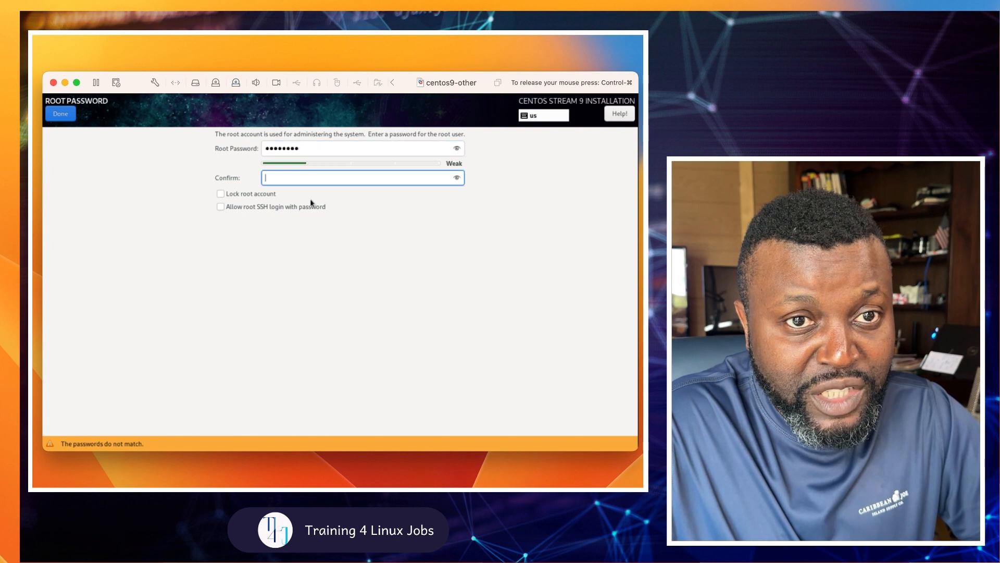
type("test1")
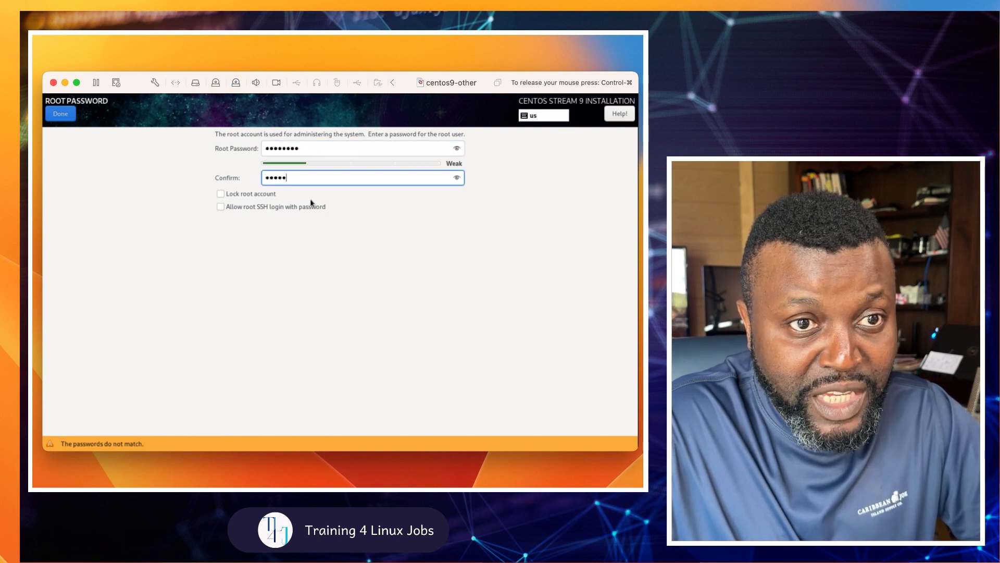
type("2345")
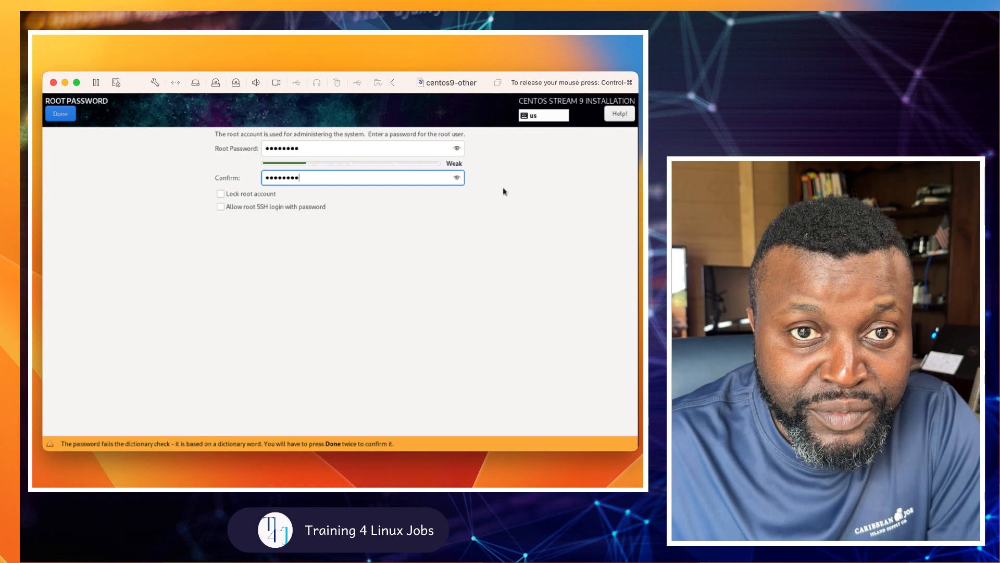
left_click(62, 115)
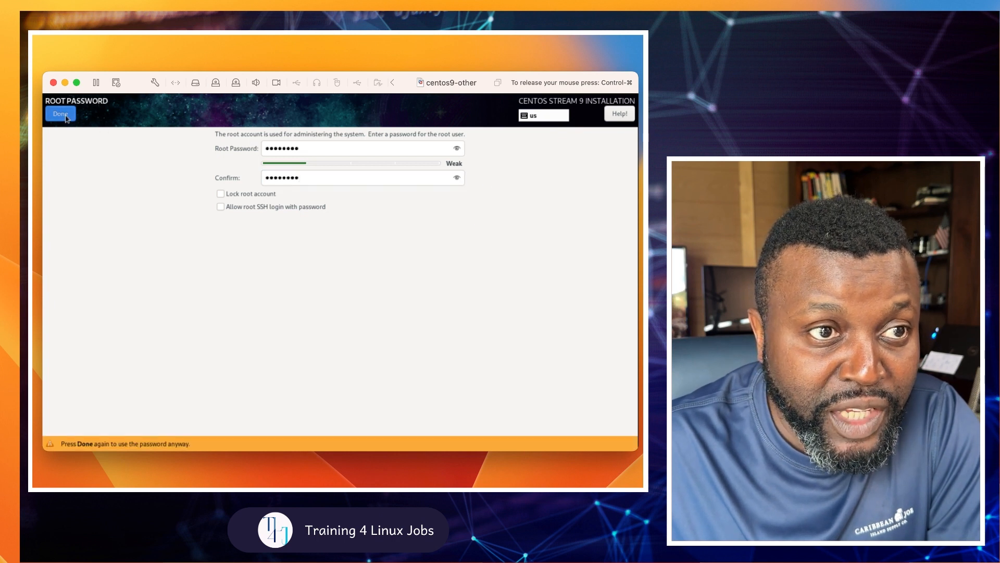
left_click(65, 118)
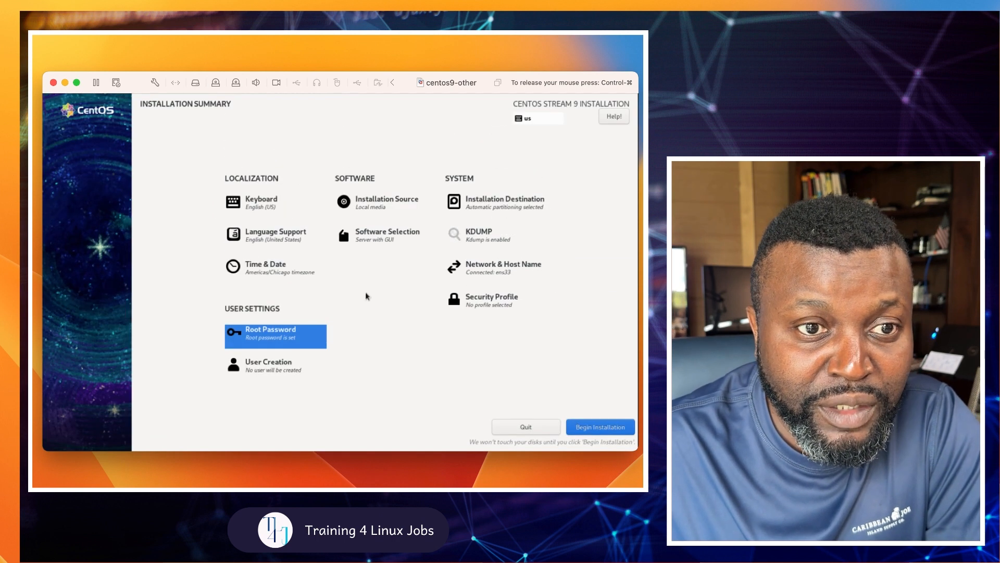
left_click(271, 368)
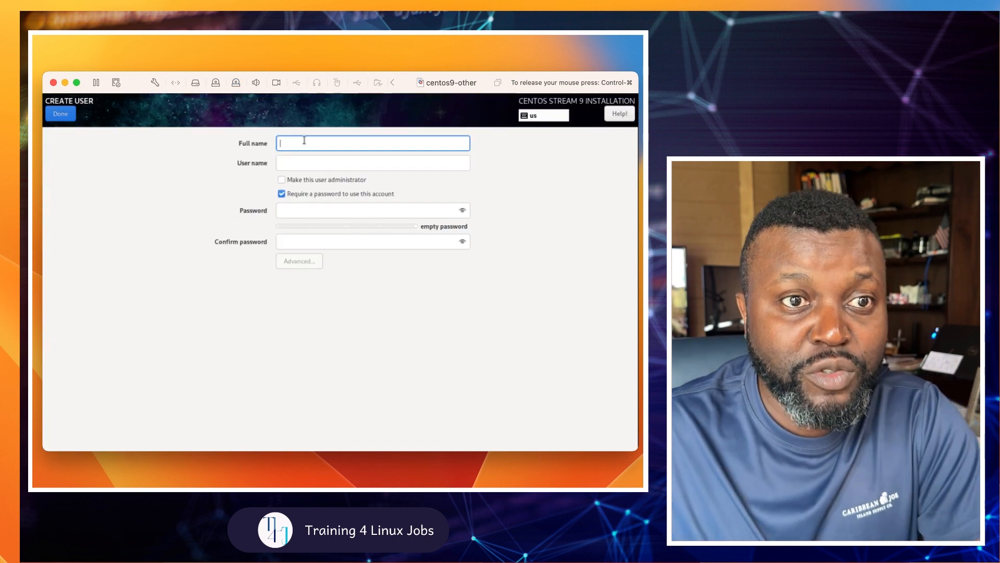
Step: Create administrator user 'student' with a password, accepting the weak-password warning
type("student")
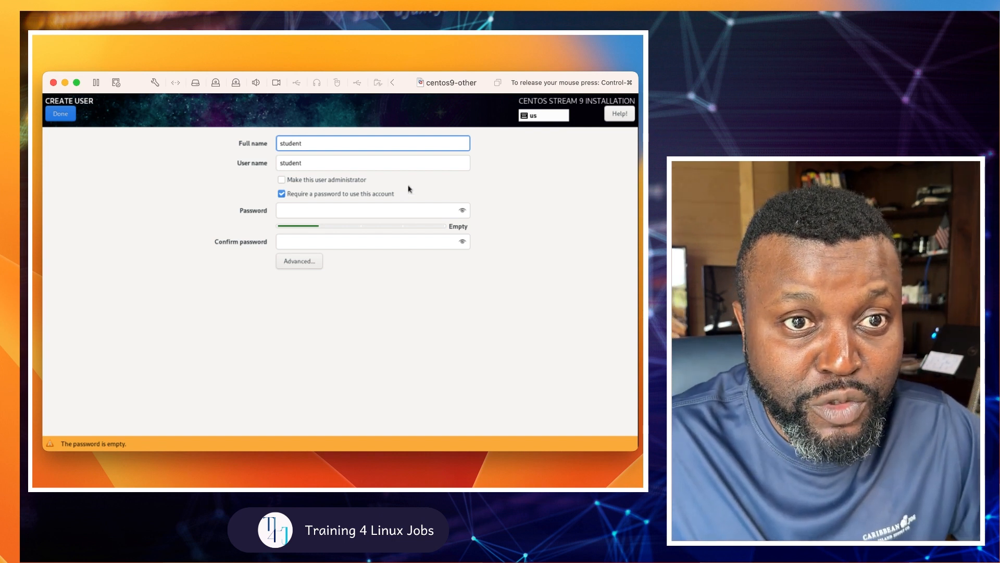
left_click(282, 179)
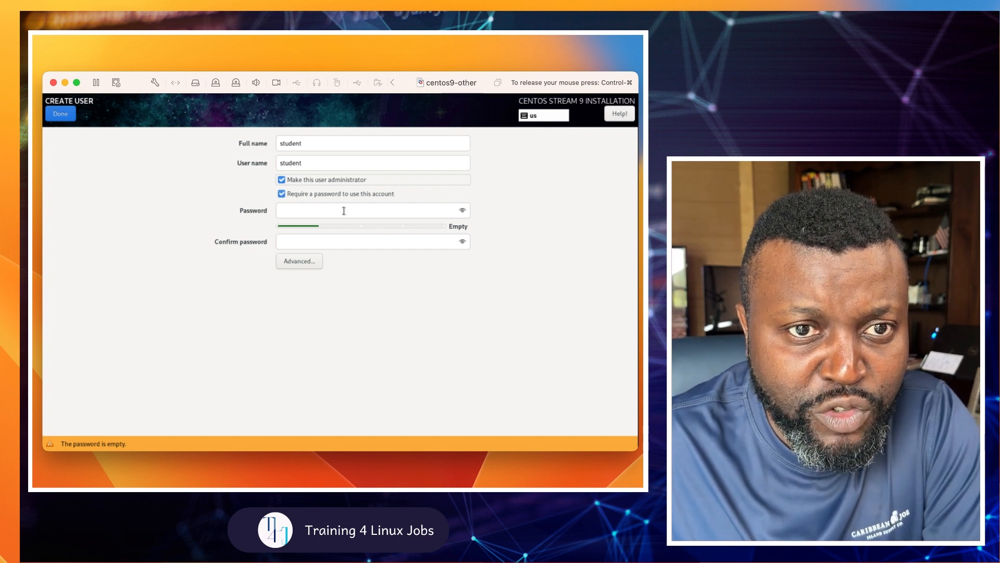
left_click(344, 211)
type("password")
key("Tab")
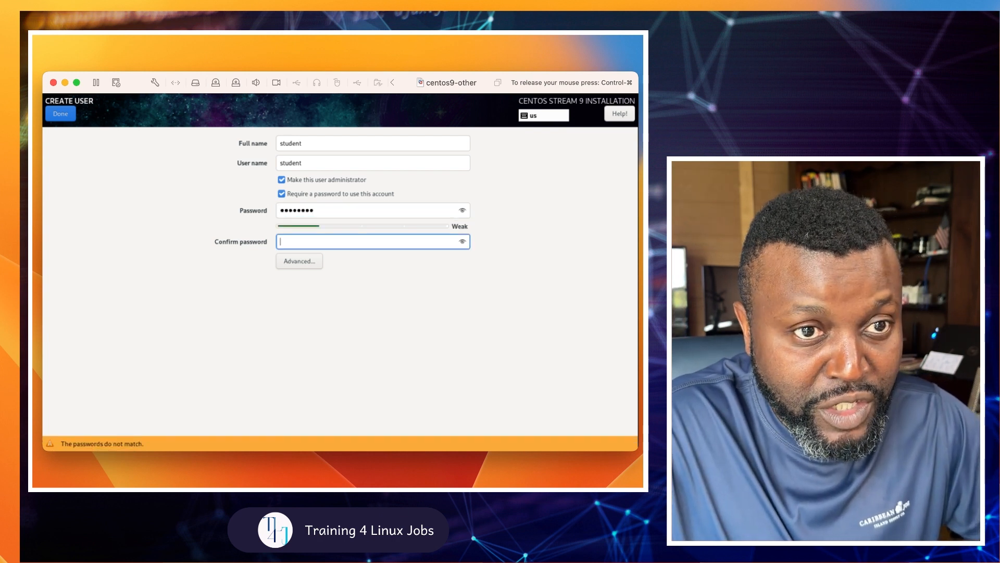
type("pass")
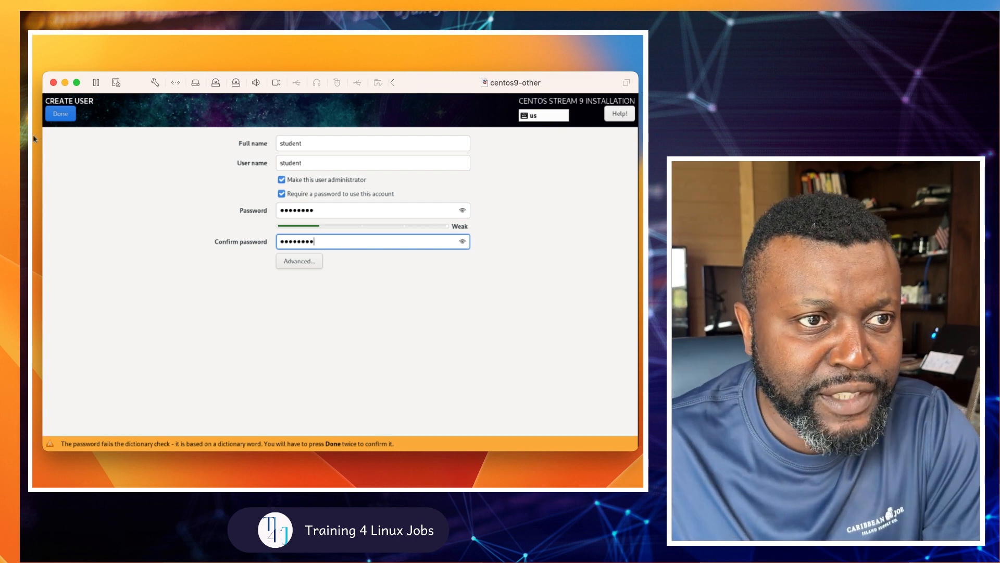
left_click(63, 118)
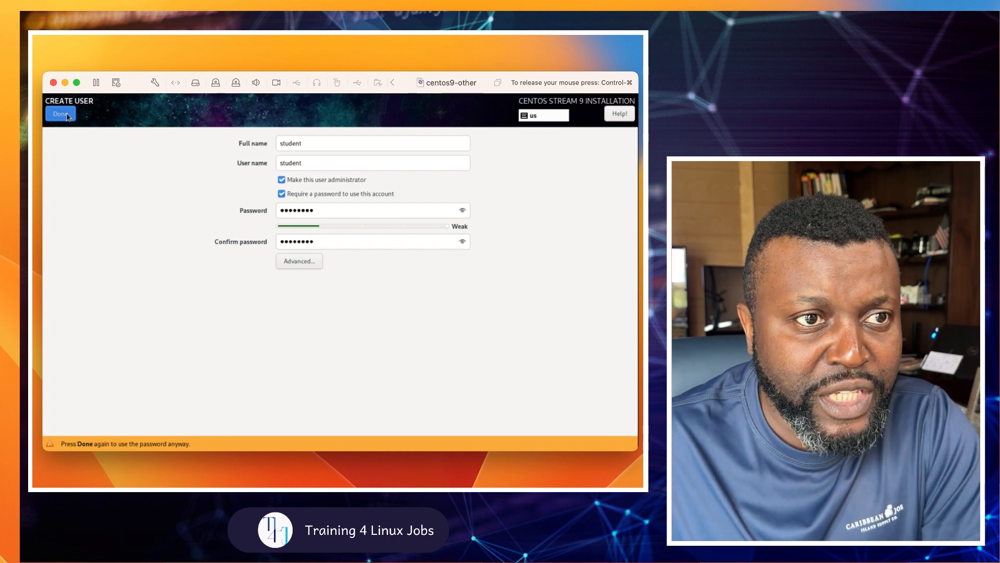
left_click(67, 117)
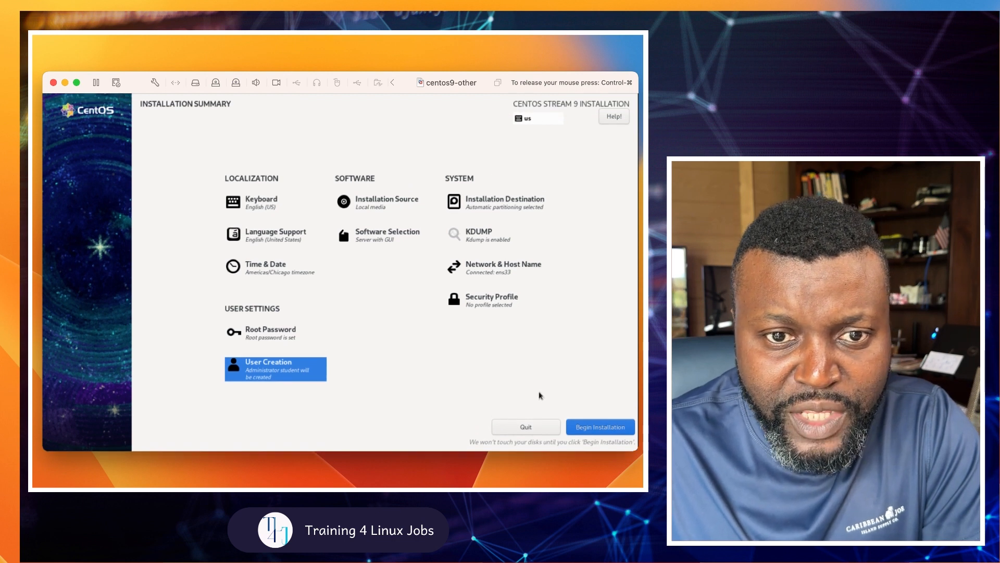
Step: Begin the CentOS Stream 9 installation and let it run until it reports Complete
left_click(593, 427)
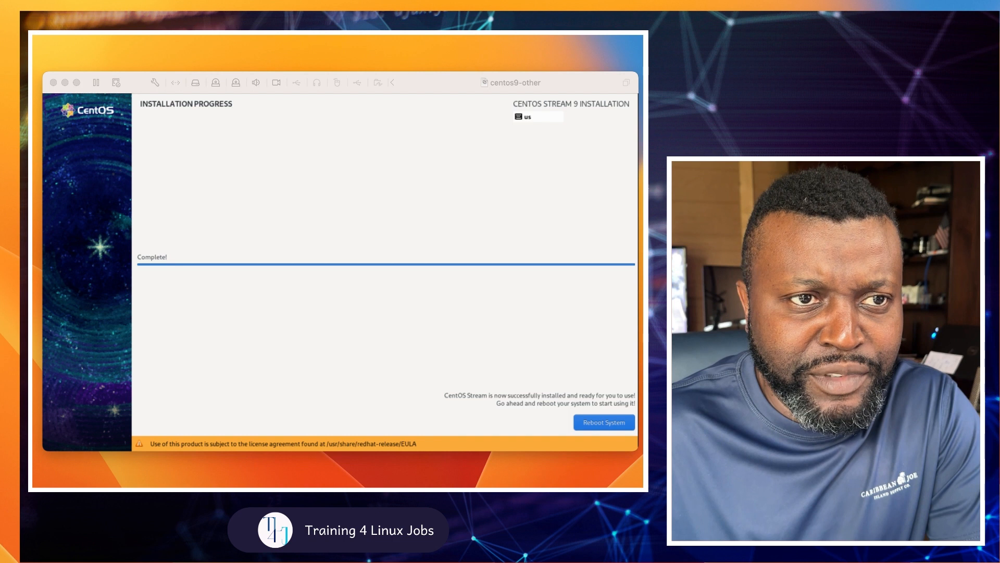
Step: Focus the VM and reboot the newly installed CentOS system
left_click(462, 223)
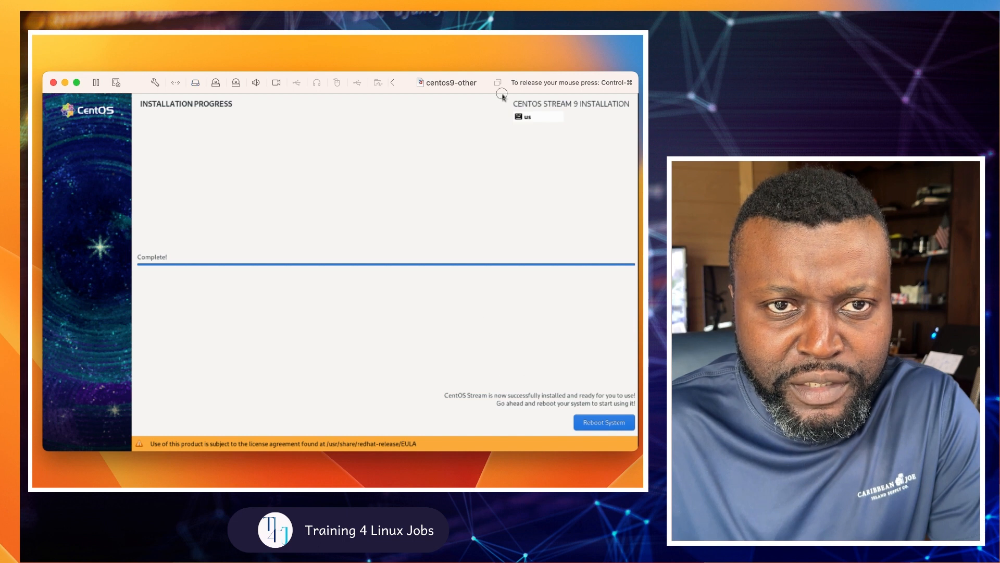
left_click(605, 426)
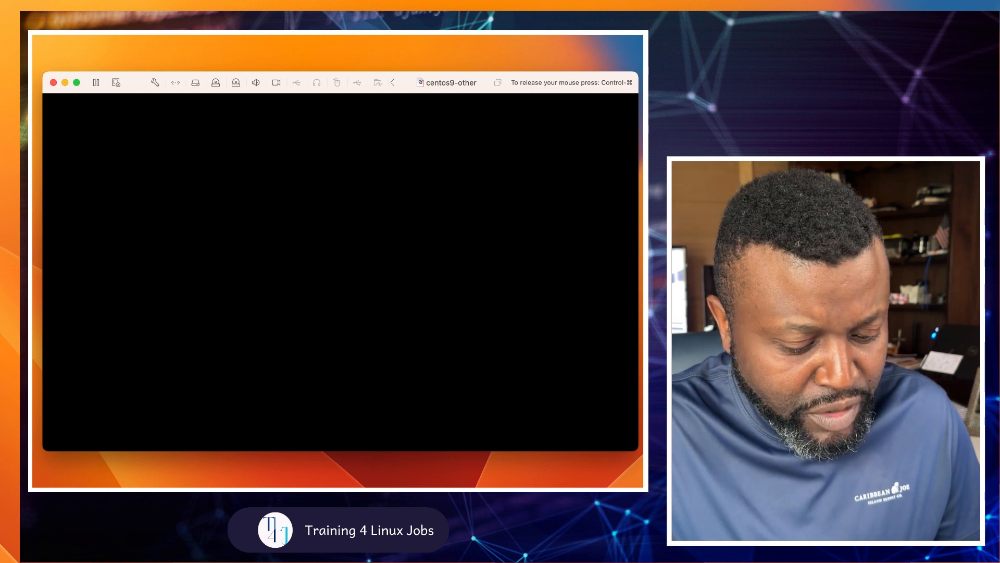
Step: Release the mouse with Control-Command and wait for the login screen listing student
key("ctrl+super")
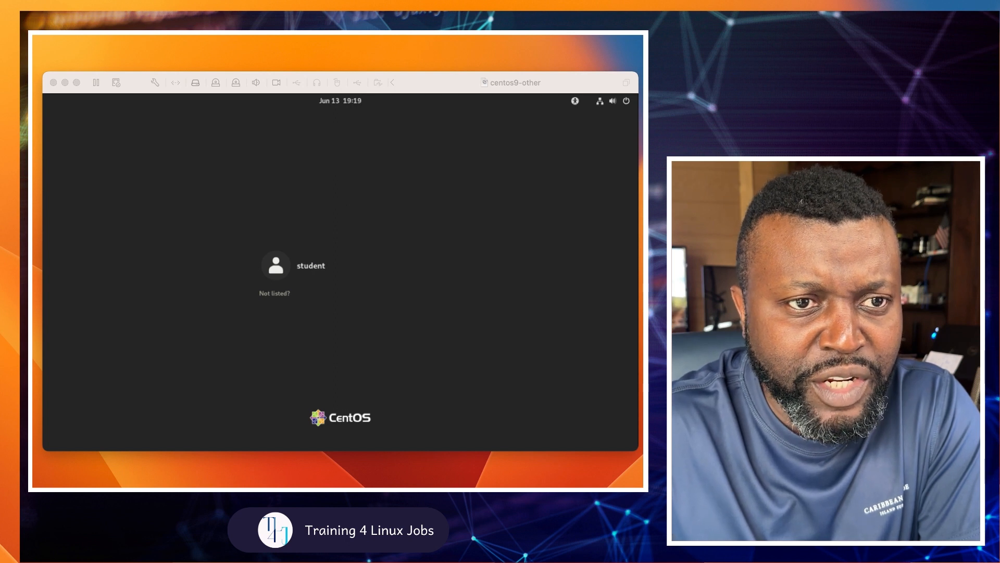
Step: Log in as student with the account password to reach the GNOME desktop
left_click(282, 256)
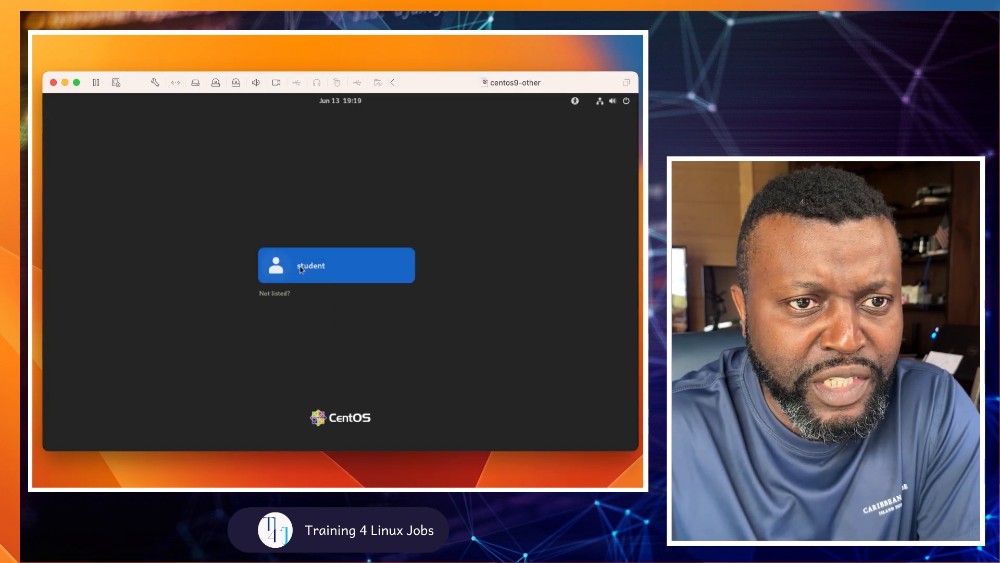
left_click(313, 269)
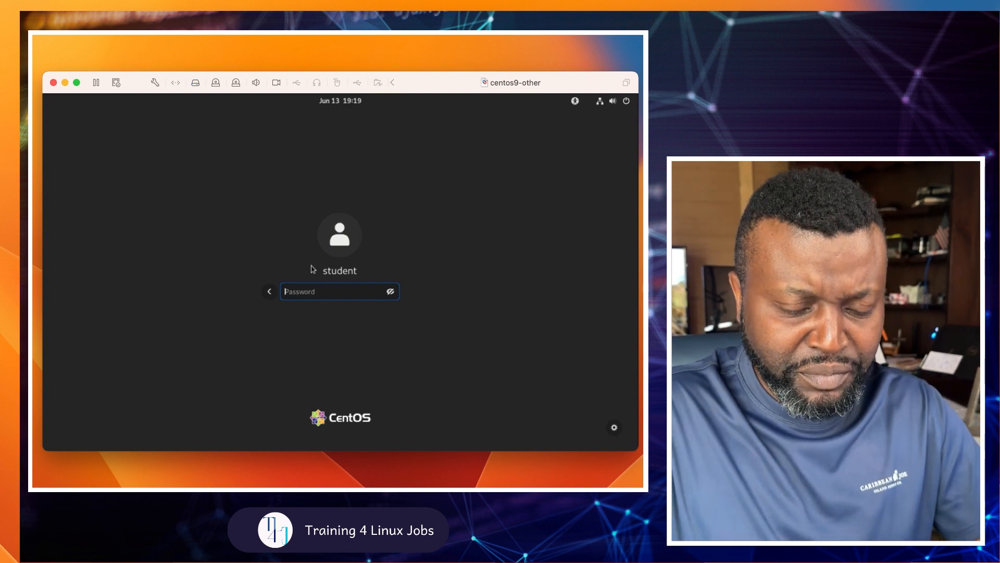
type("student")
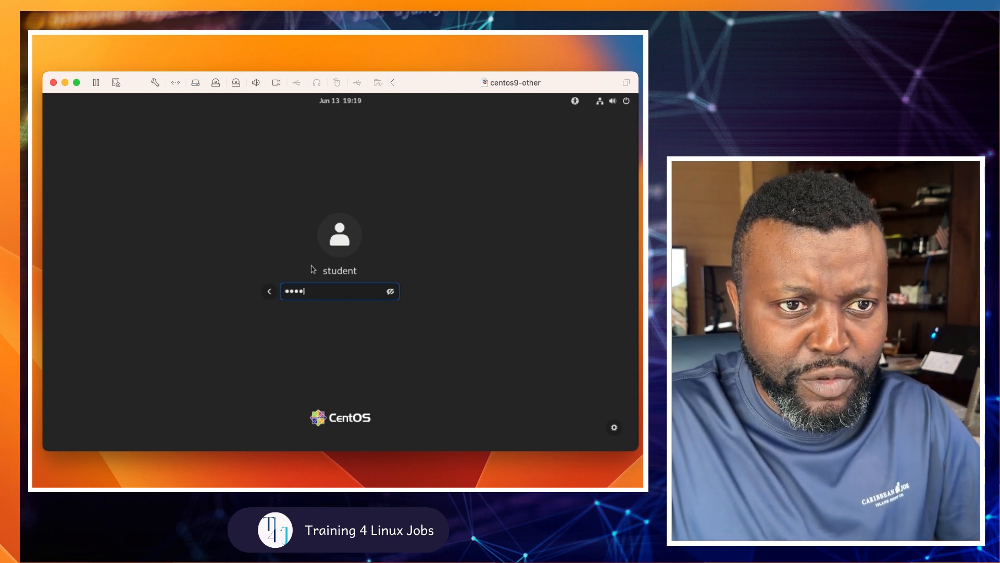
key("Return")
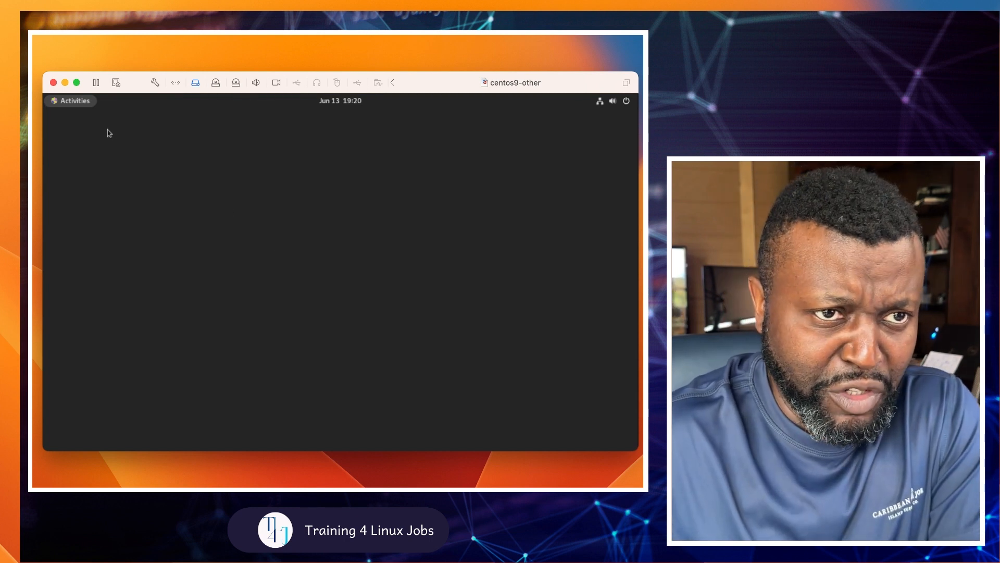
Step: Decline the Welcome tour, then reopen the Activities overview showing the app dock
left_click(80, 105)
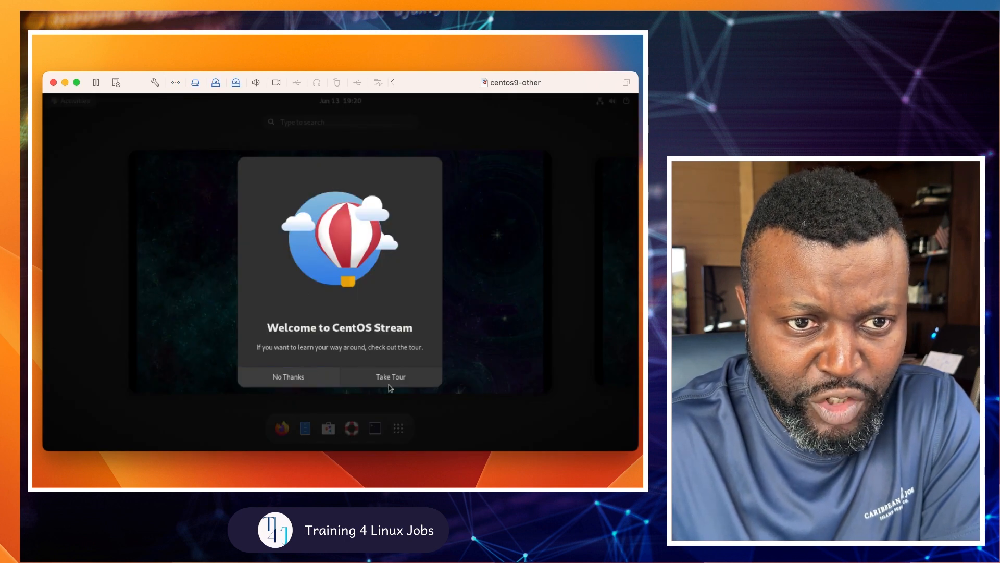
left_click(304, 383)
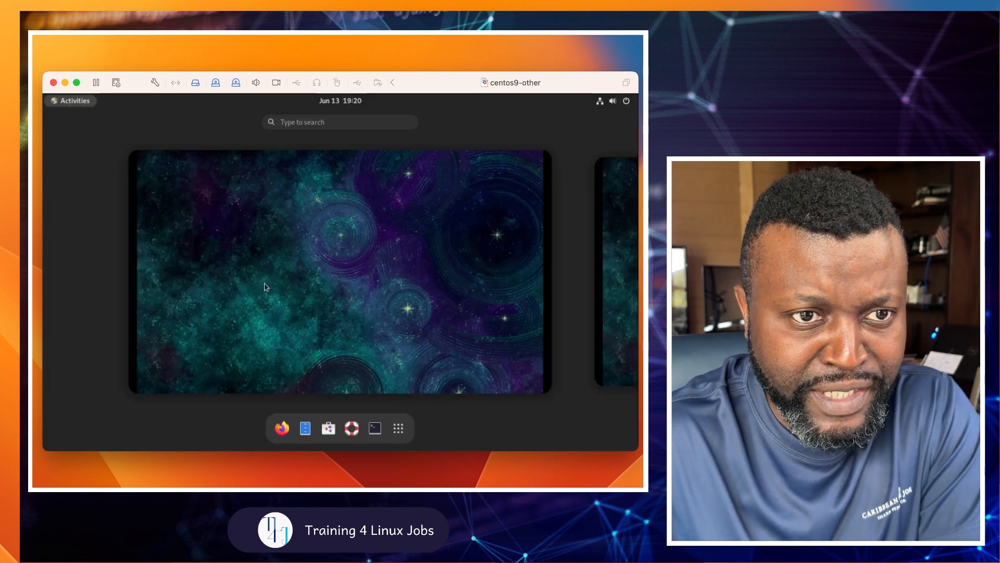
left_click(335, 252)
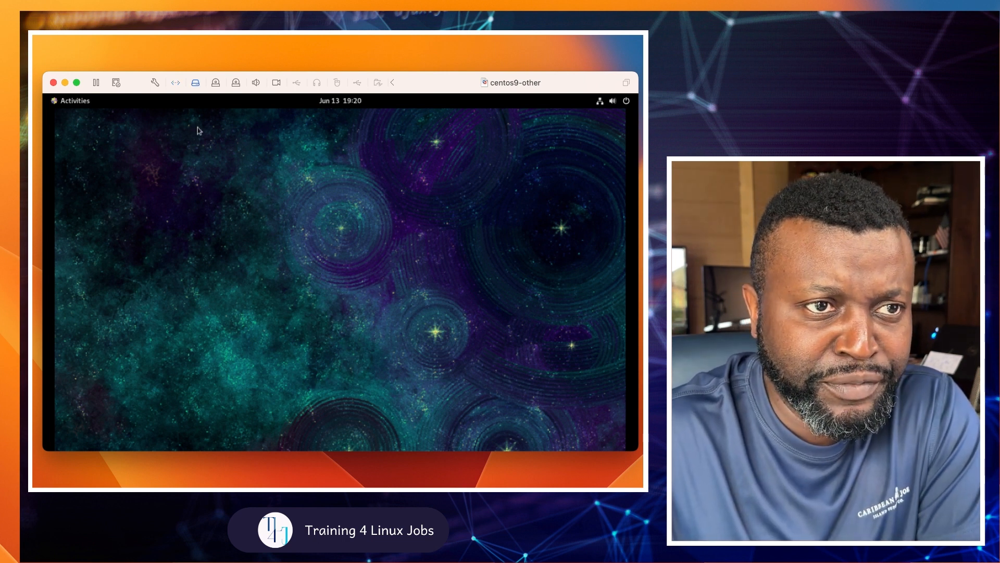
left_click(76, 102)
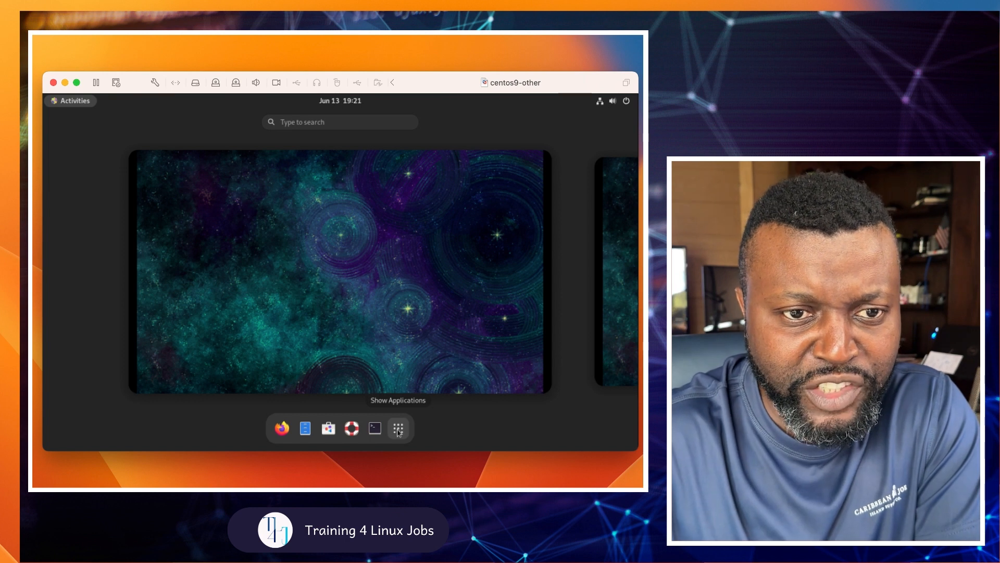
Step: Launch Terminal from the dock and enlarge its window by dragging the corner
left_click(398, 429)
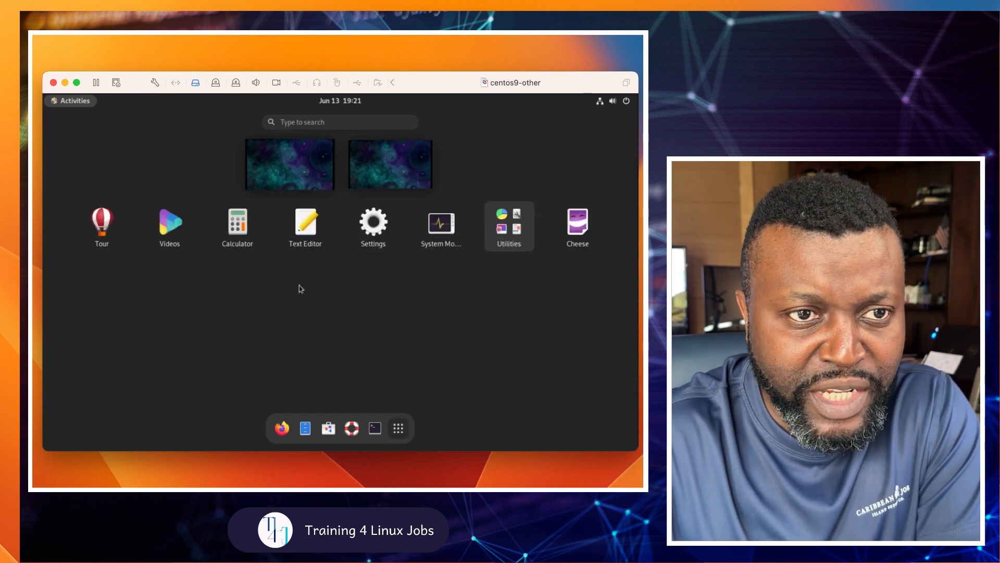
left_click(402, 433)
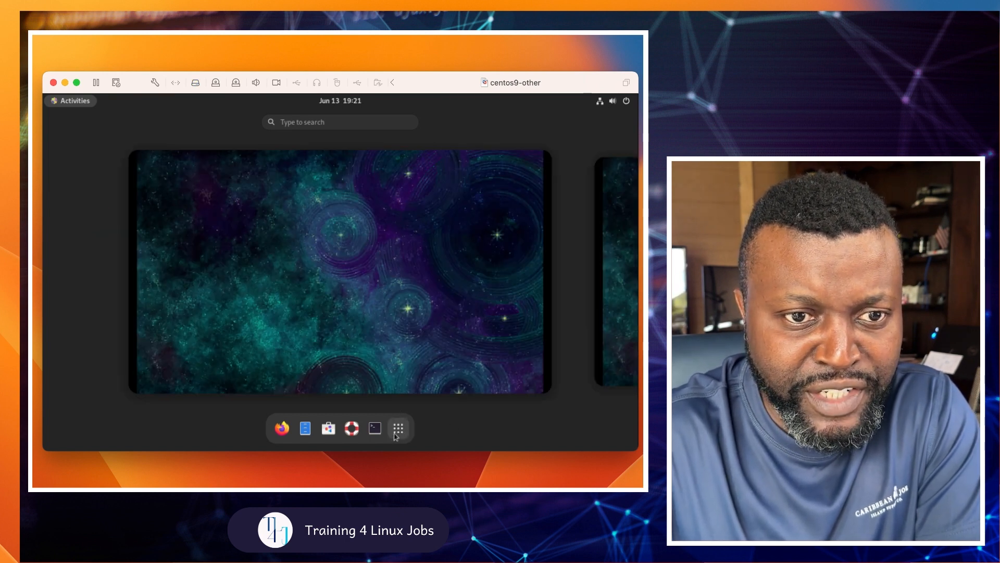
left_click(375, 429)
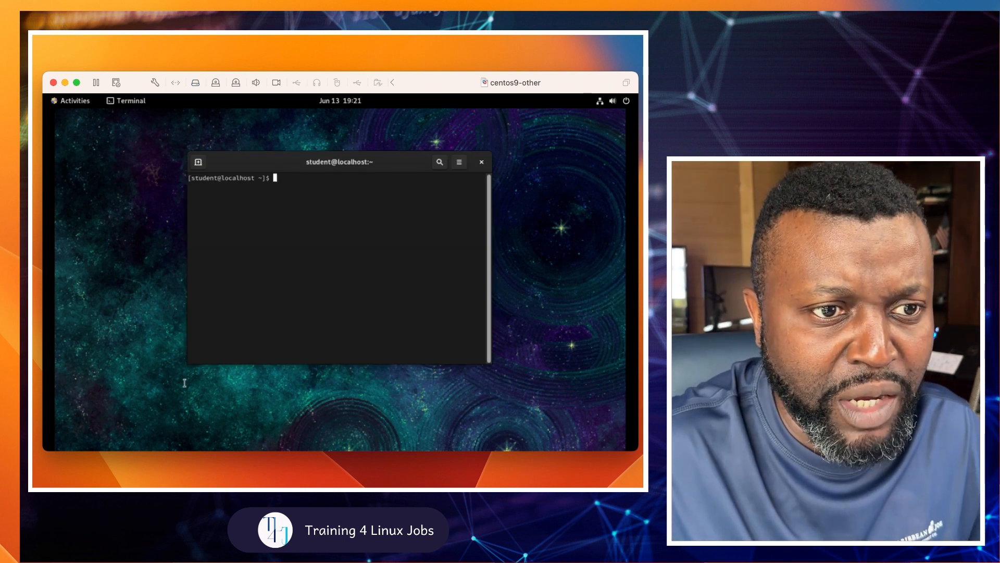
left_click_drag(175, 365, 117, 373)
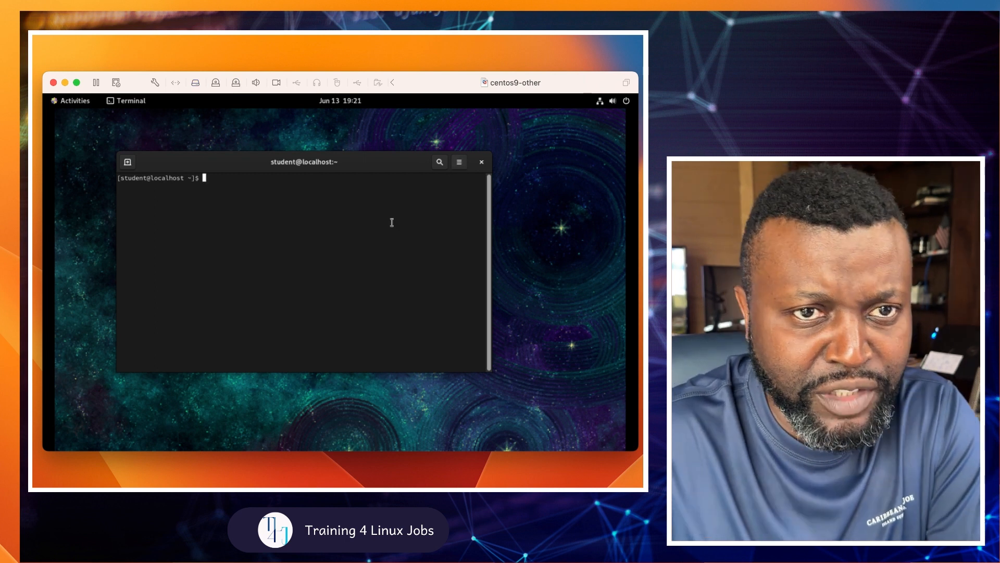
Step: Zoom the terminal text in twice and move the enlarged window to the desktop's top-left
left_click(460, 163)
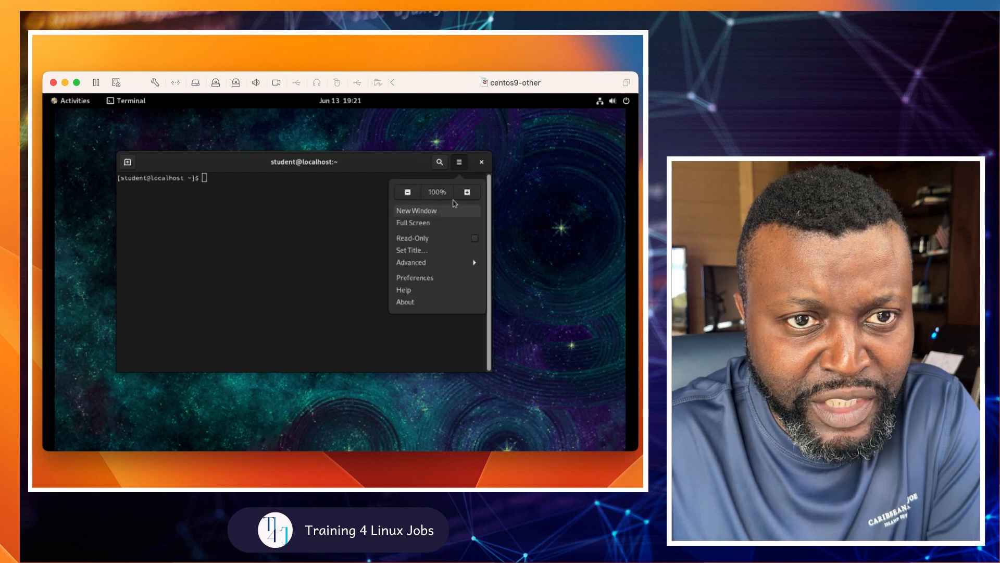
left_click(467, 192)
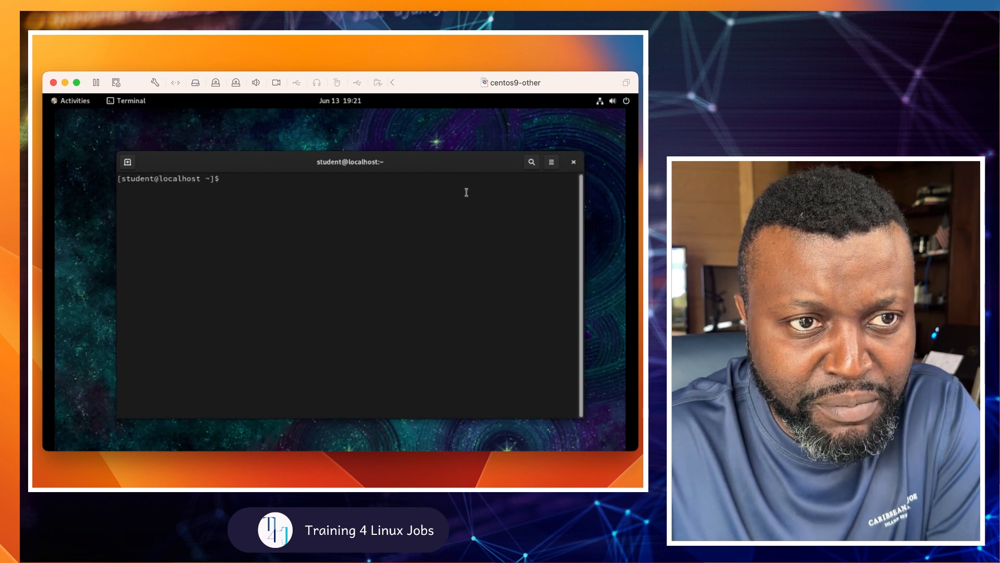
left_click_drag(461, 166, 444, 156)
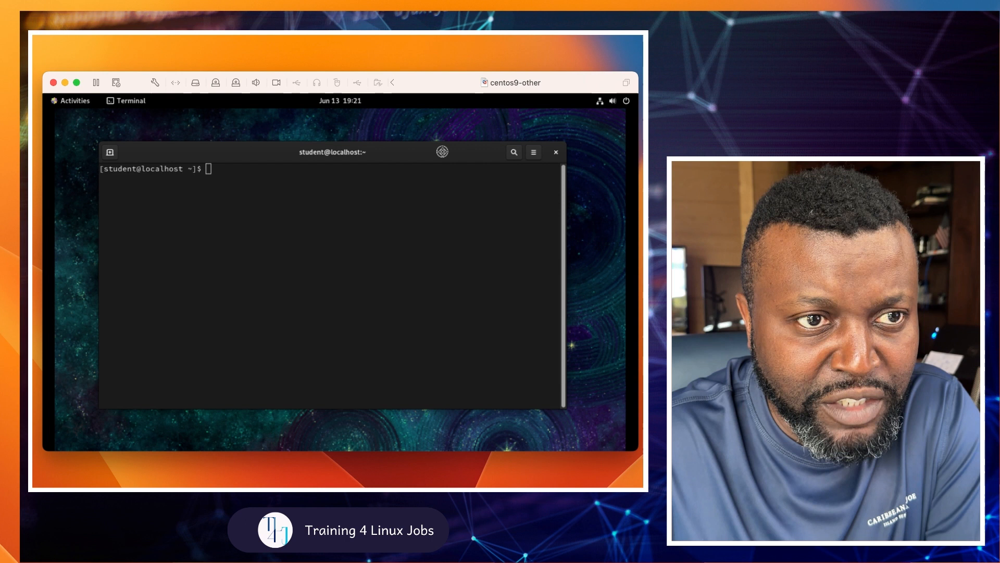
left_click(535, 156)
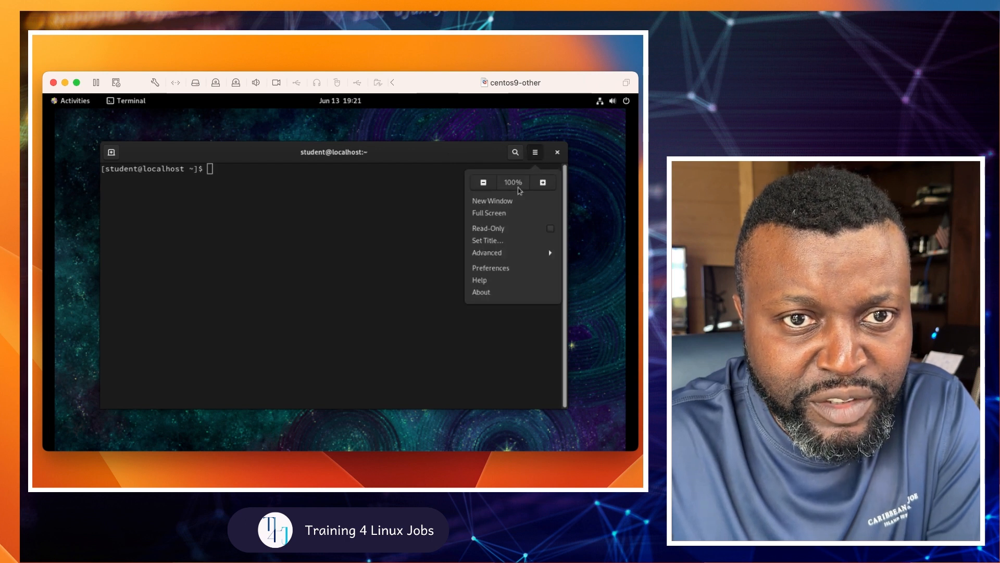
left_click(543, 183)
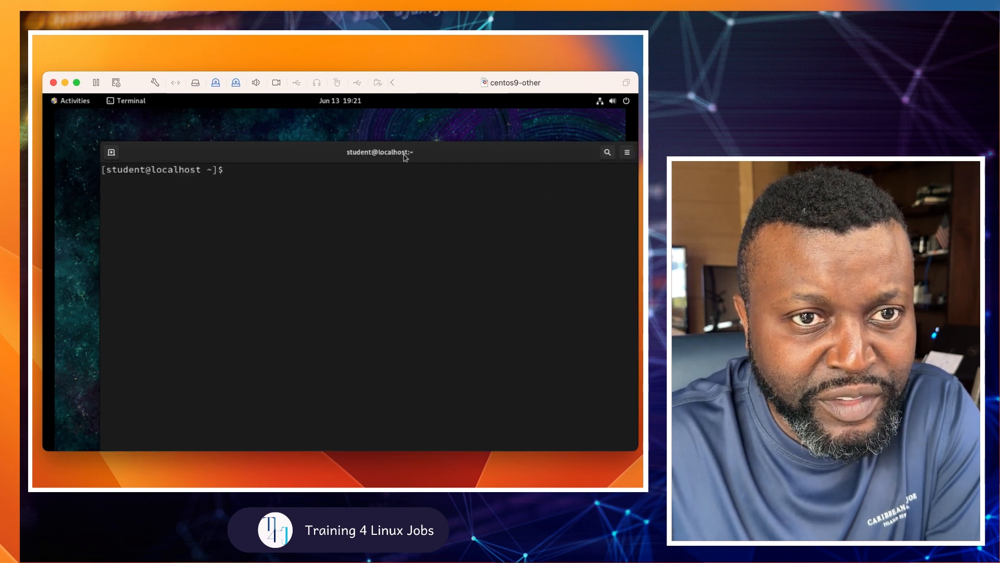
left_click_drag(415, 151, 385, 128)
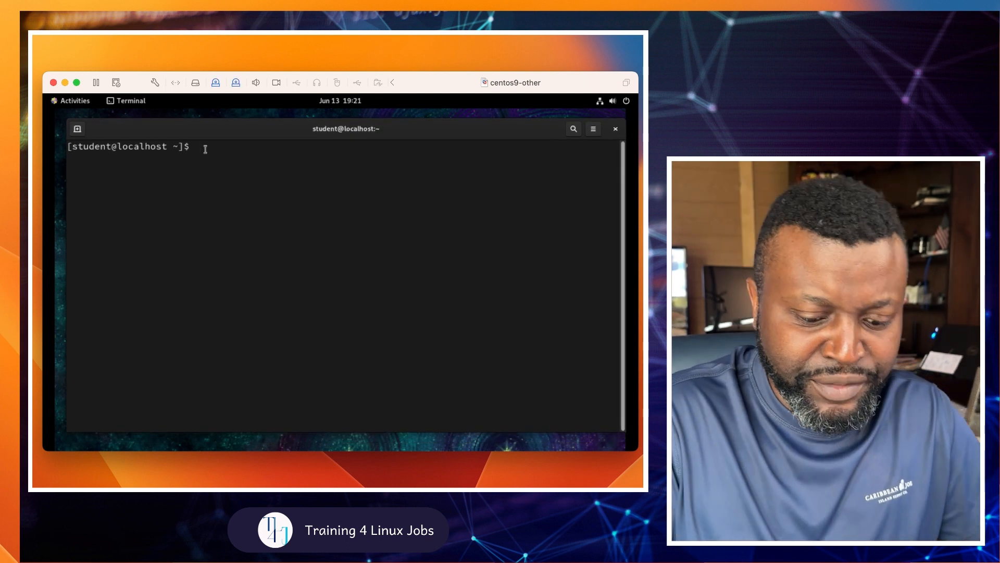
Step: Run uname -a and highlight Linux at the start of its output
type("uname -a")
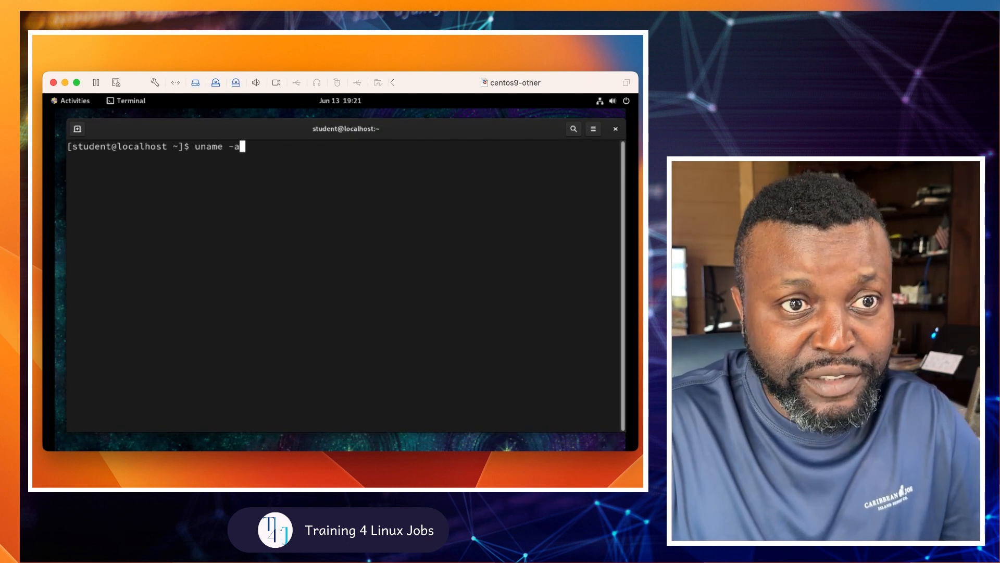
key("Return")
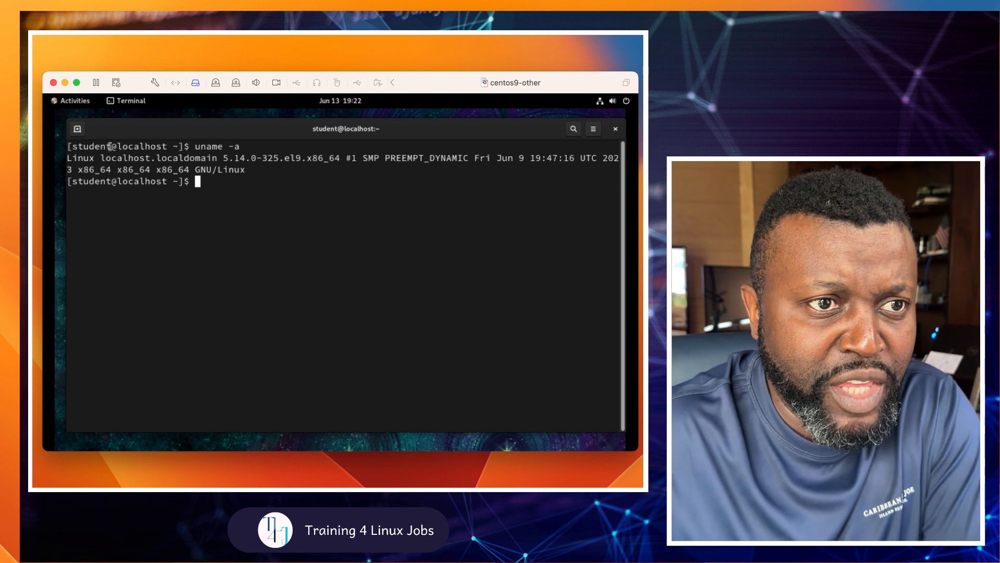
left_click_drag(99, 158, 53, 152)
Step: Highlight x86_64, Linux and the kernel version 5.14.0-325.el9.x86_64 in the uname output
left_click(111, 166)
left_click_drag(113, 172, 79, 170)
left_click(264, 190)
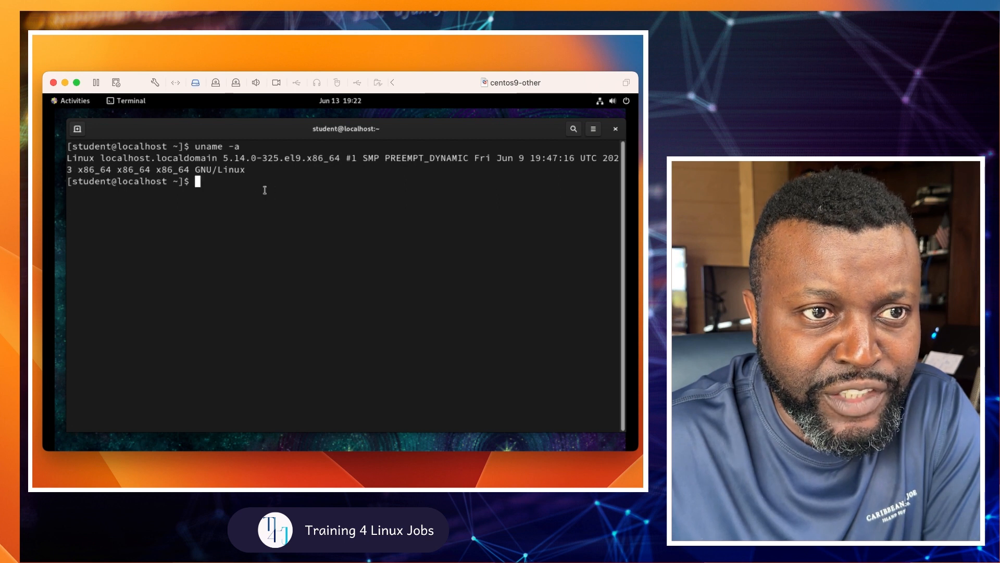
left_click_drag(217, 174, 247, 173)
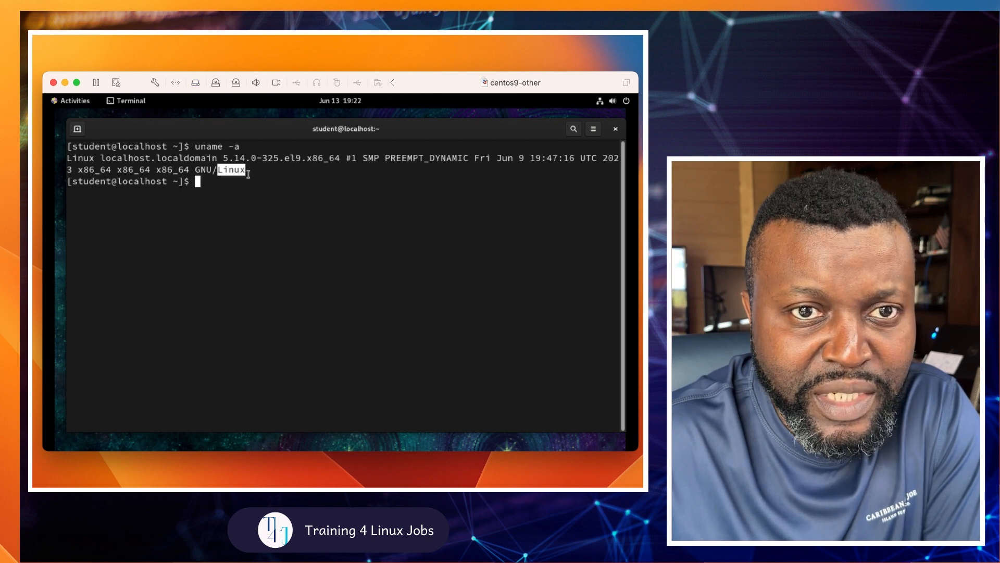
left_click_drag(341, 159, 103, 156)
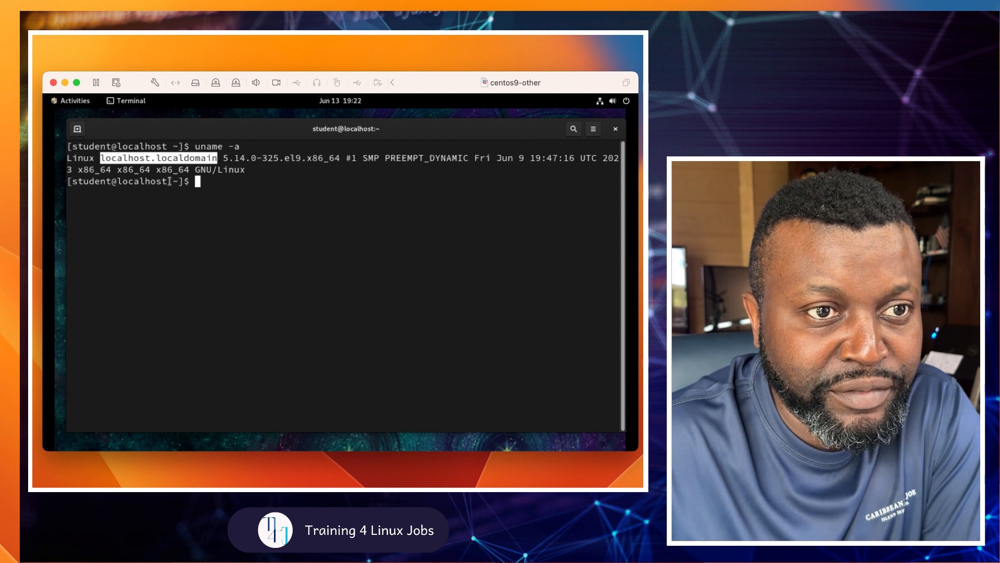
left_click(197, 182)
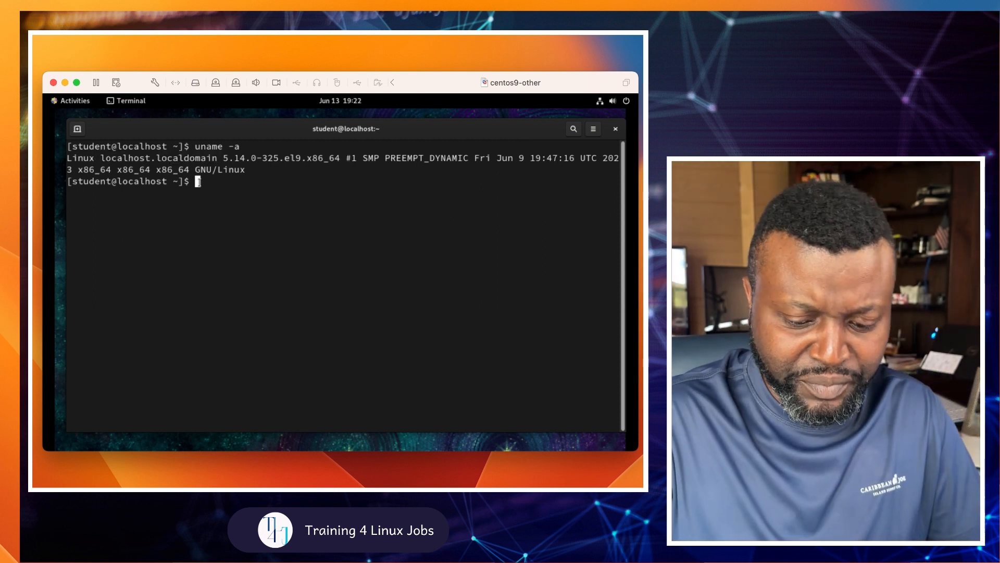
Step: Run who and highlight the student user logged in on seat0 and tty2
key("Return")
type("who")
key("Return")
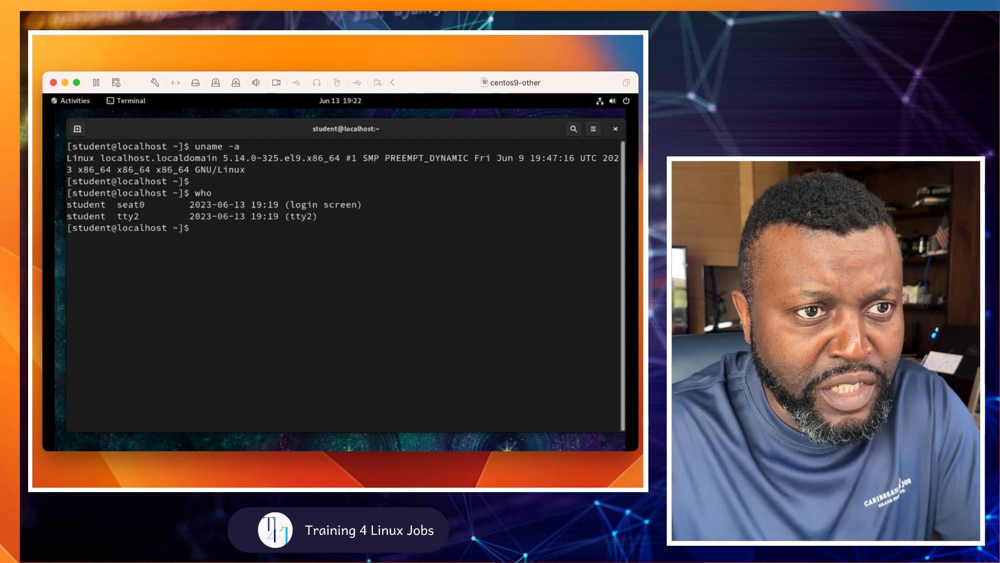
left_click_drag(106, 205, 69, 206)
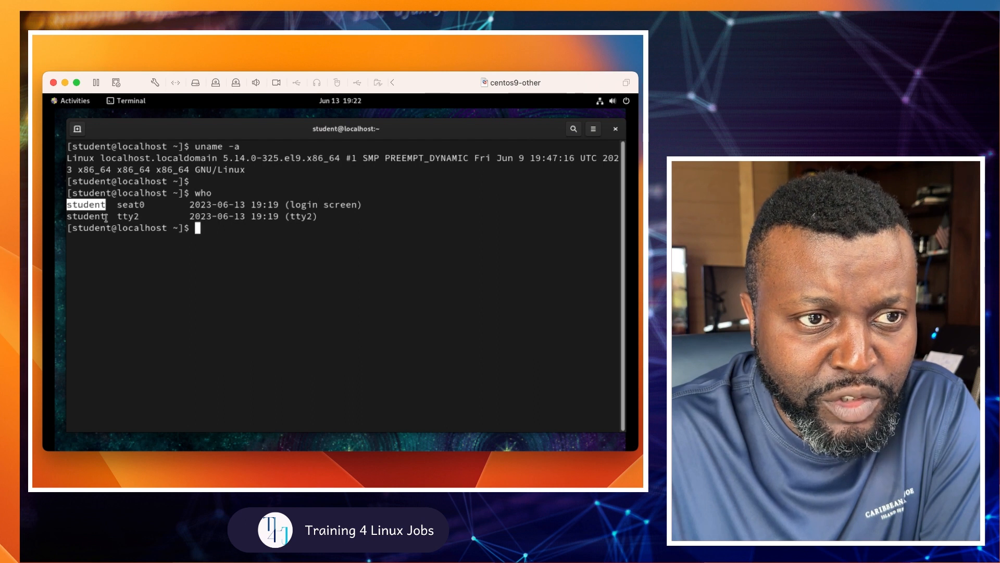
left_click(209, 233)
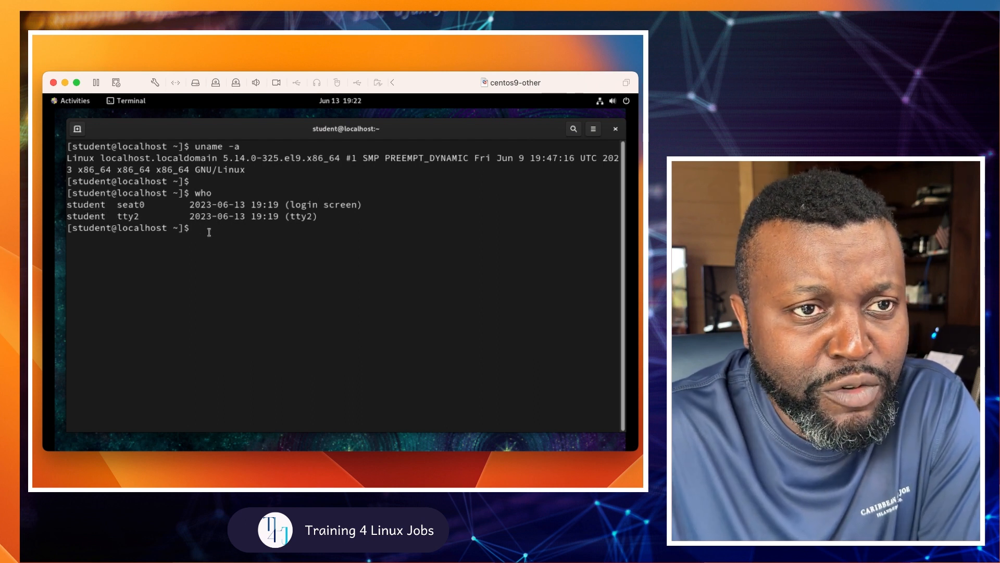